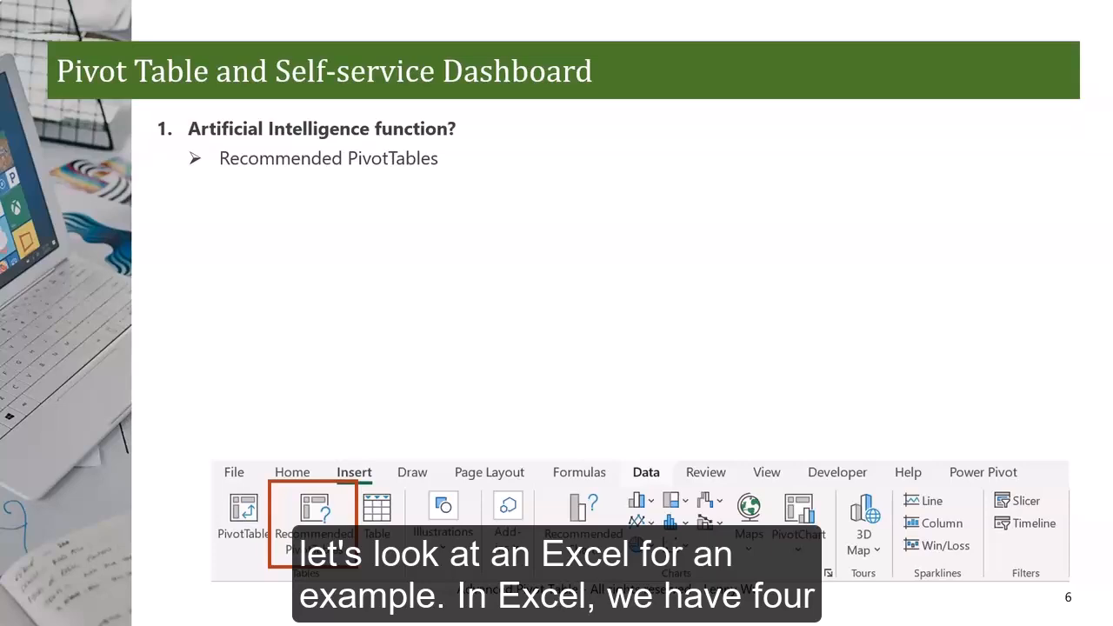
- Switch to the Excel workbook and examine the Forecast, Orders, Product, Customer and Region sheets
{"action": "left_click", "coordinate": [30, 603]}
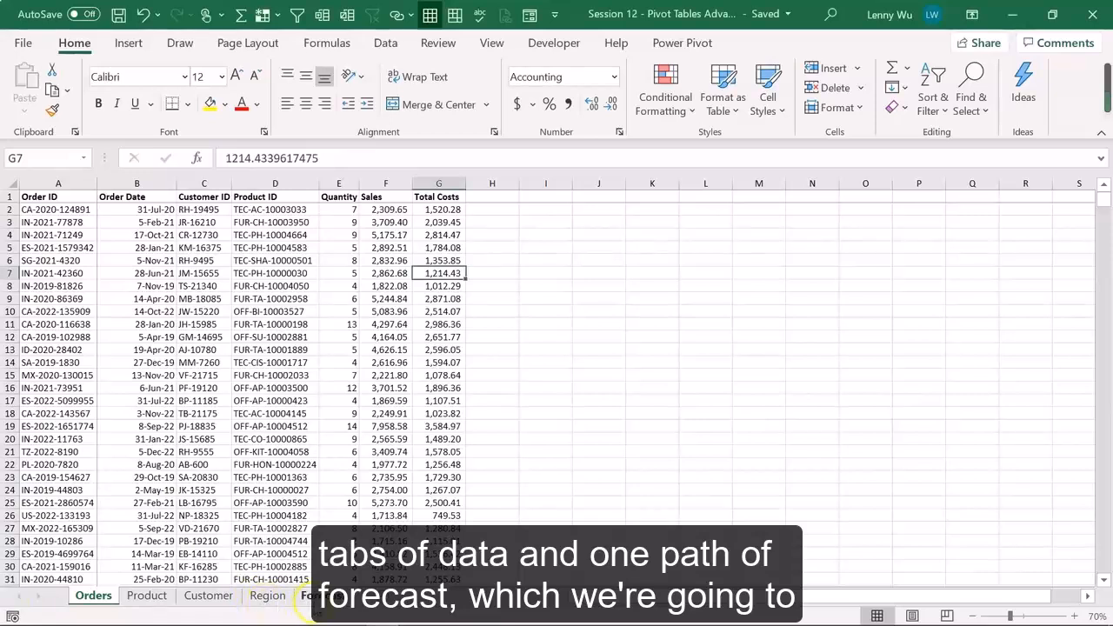
{"action": "left_click", "coordinate": [319, 609]}
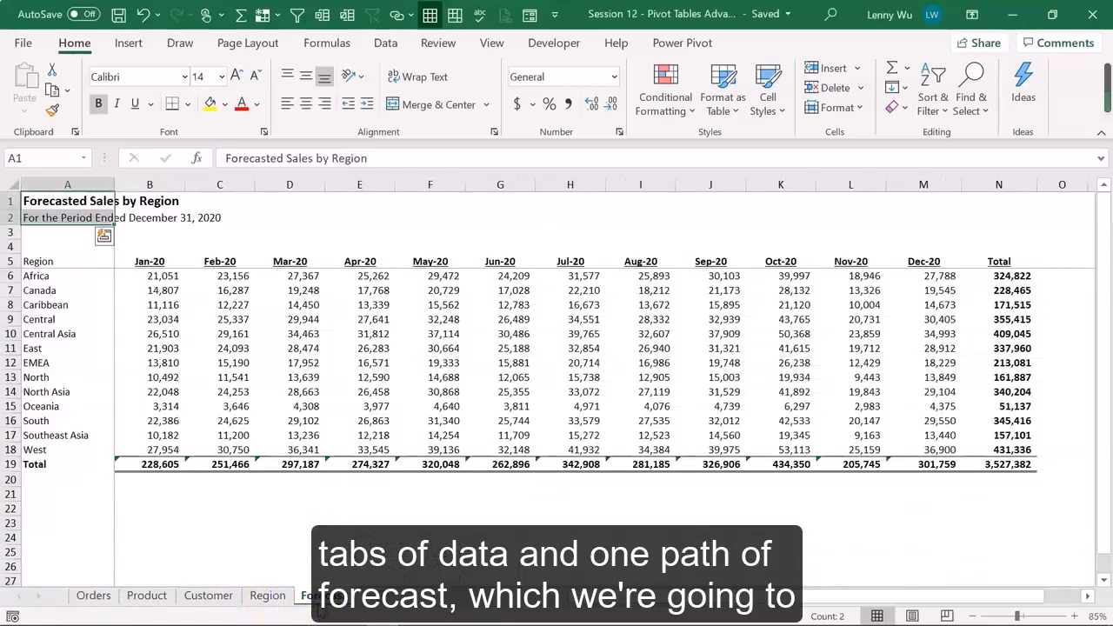
{"action": "left_click", "coordinate": [96, 597]}
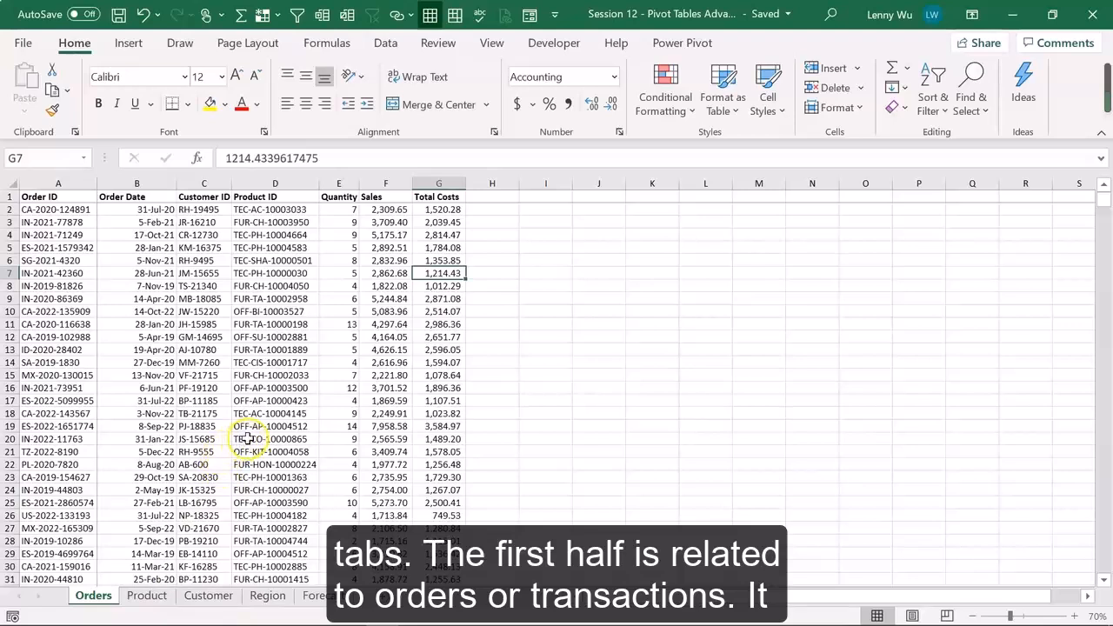
{"action": "mouse_move", "coordinate": [1105, 202]}
{"action": "left_mouse_down"}
{"action": "mouse_move", "coordinate": [1099, 598]}
{"action": "mouse_move", "coordinate": [1104, 198]}
{"action": "left_mouse_up"}
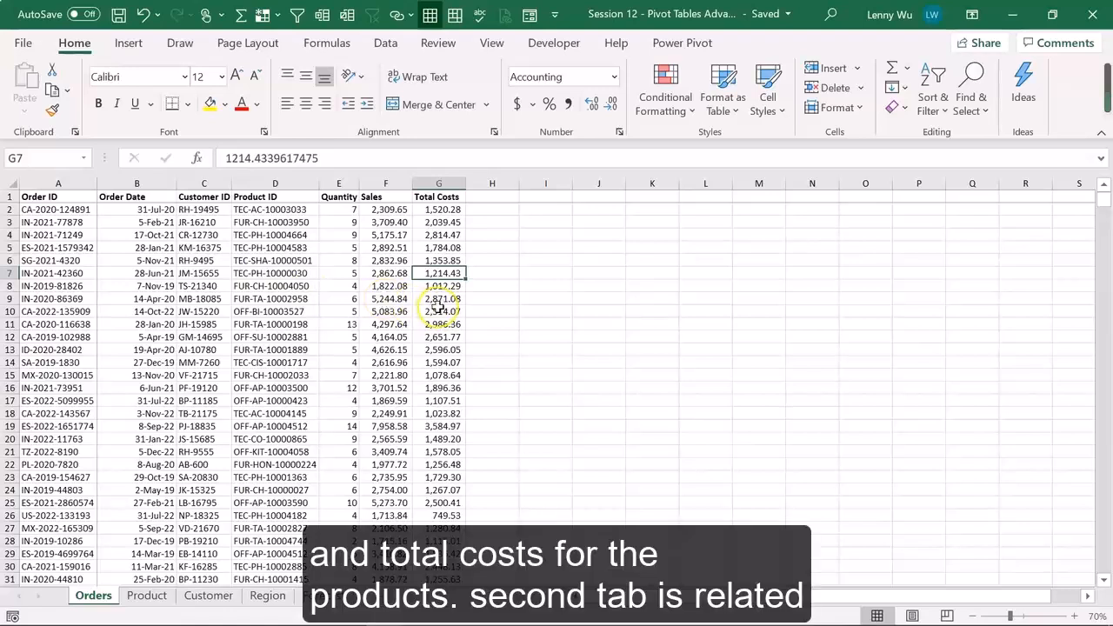
{"action": "left_click", "coordinate": [155, 596]}
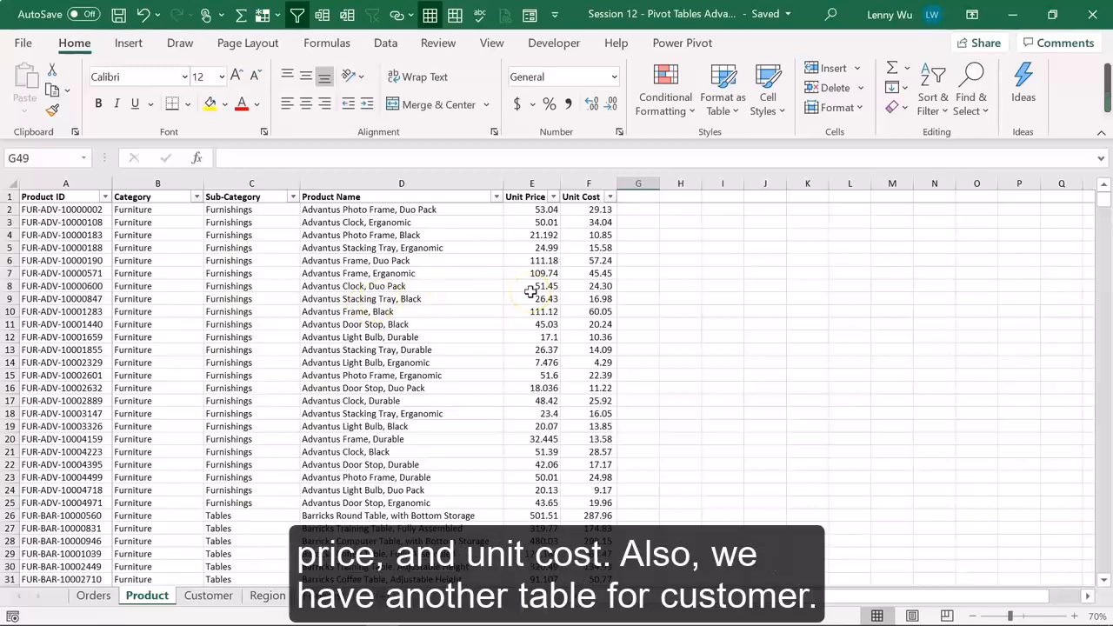
{"action": "left_click", "coordinate": [209, 597]}
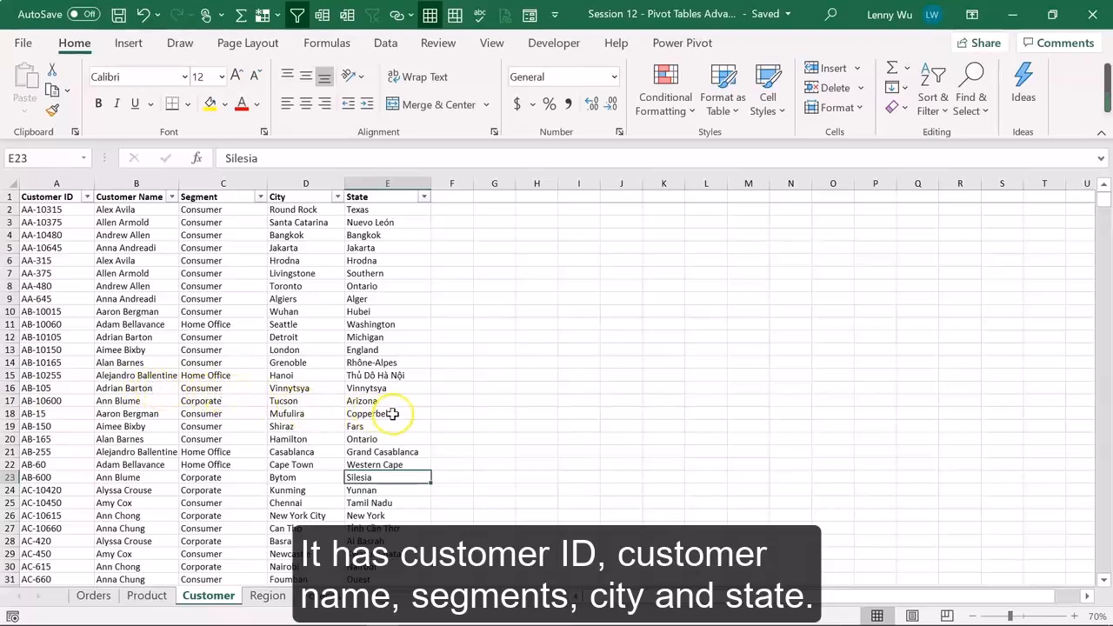
{"action": "left_click", "coordinate": [270, 599]}
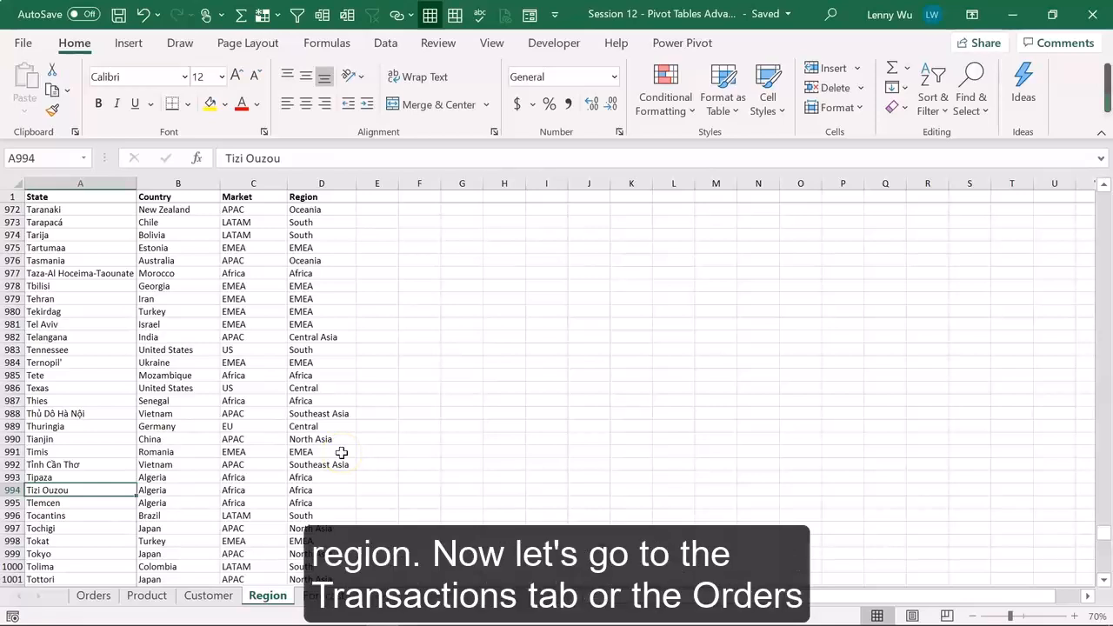
- Add the column headers Category, Subcategory and Region in cells H1, I1 and J1 of the Orders sheet
{"action": "left_click", "coordinate": [109, 596]}
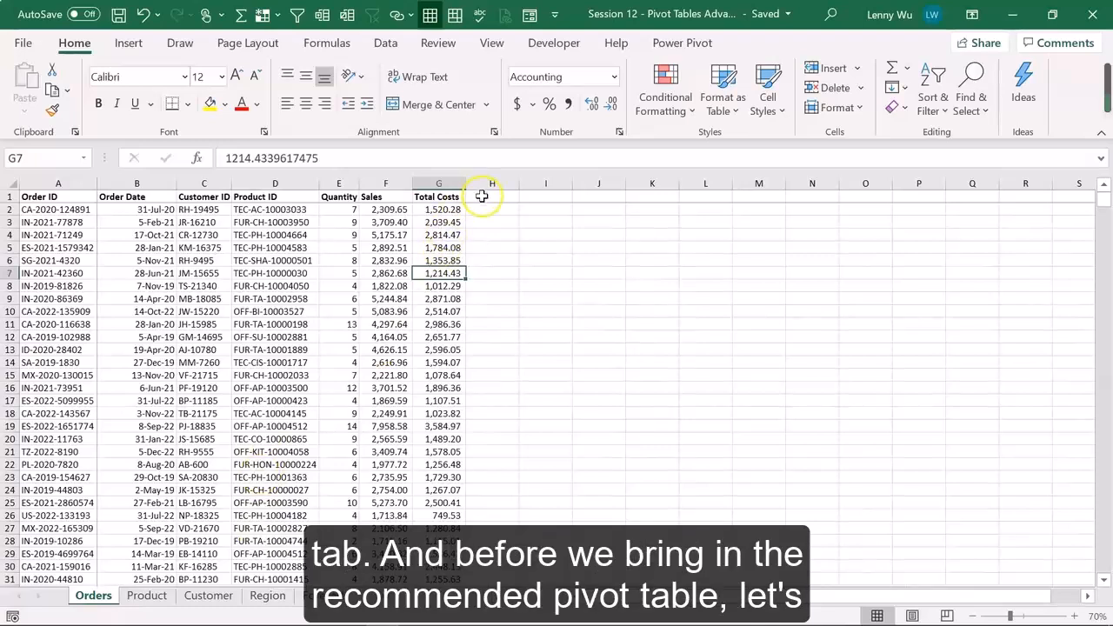
{"action": "left_click", "coordinate": [433, 259]}
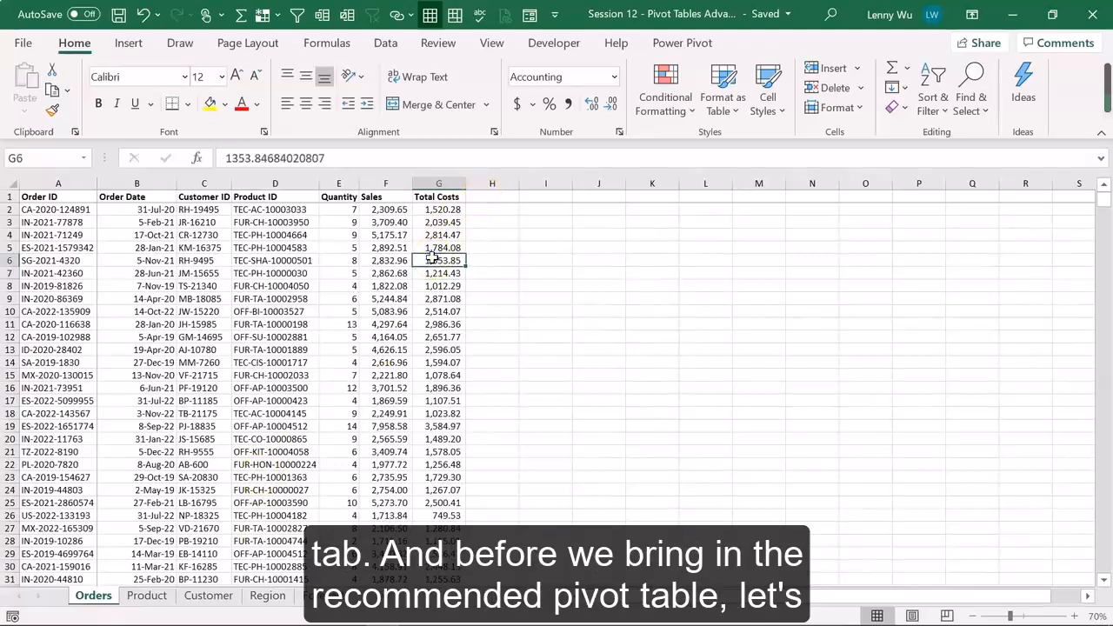
{"action": "left_click", "coordinate": [492, 198]}
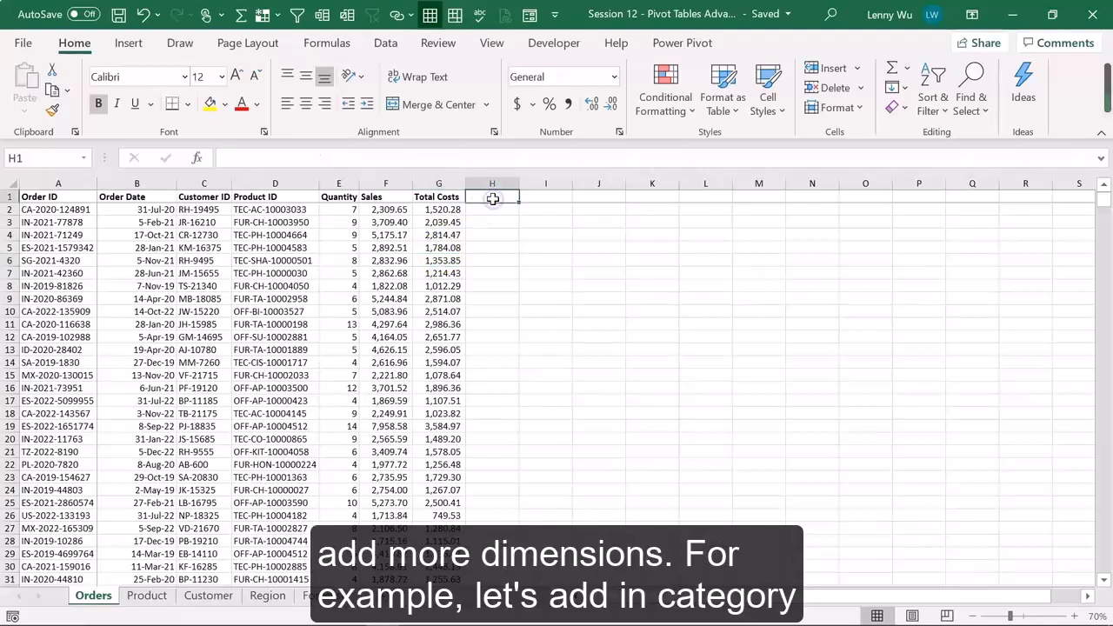
{"action": "type", "text": "C"}
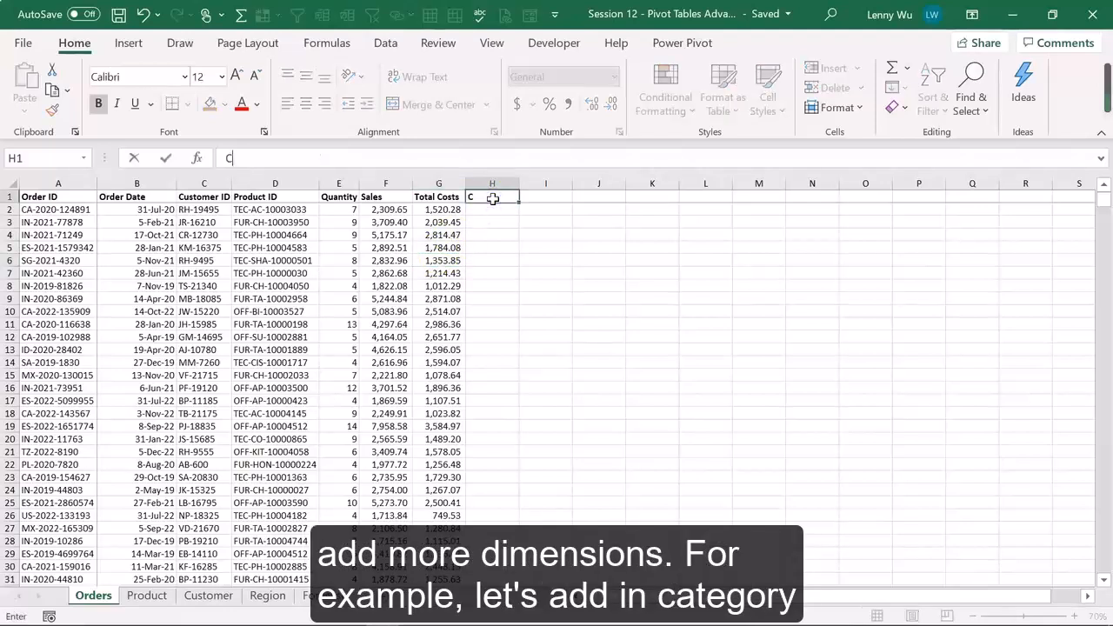
{"action": "type", "text": "ategory"}
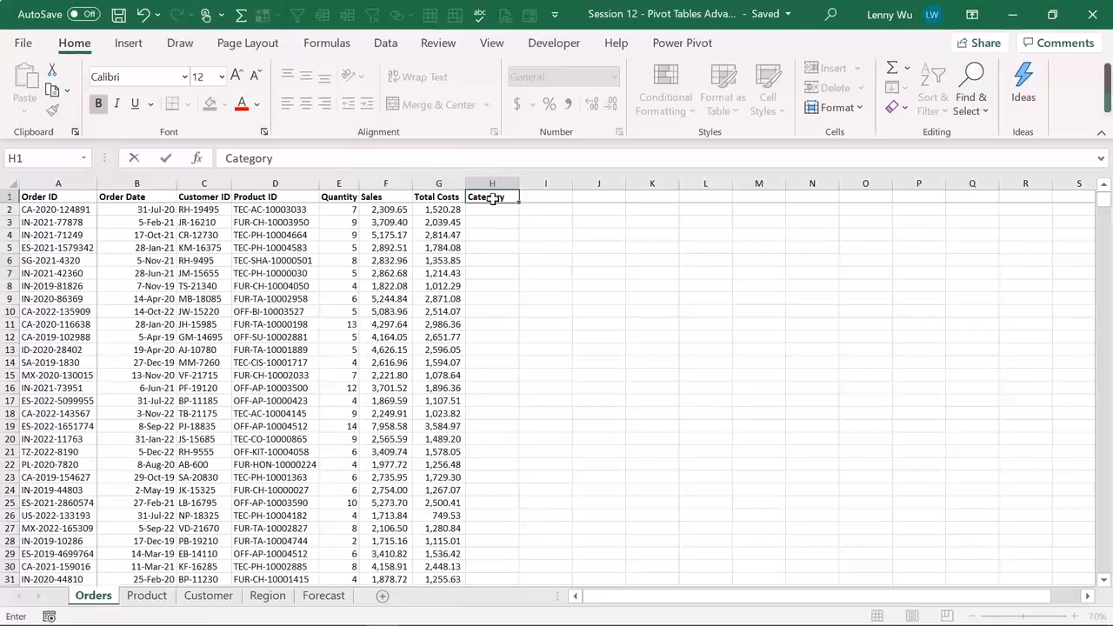
{"action": "key", "text": "Return"}
{"action": "left_click", "coordinate": [537, 197]}
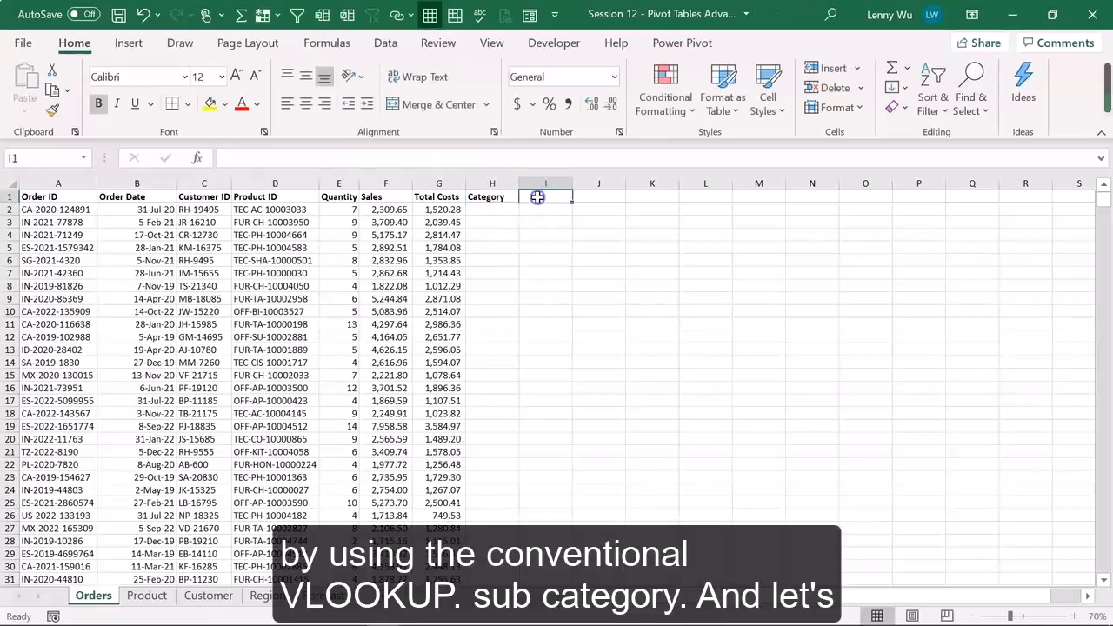
{"action": "type", "text": "Sub"}
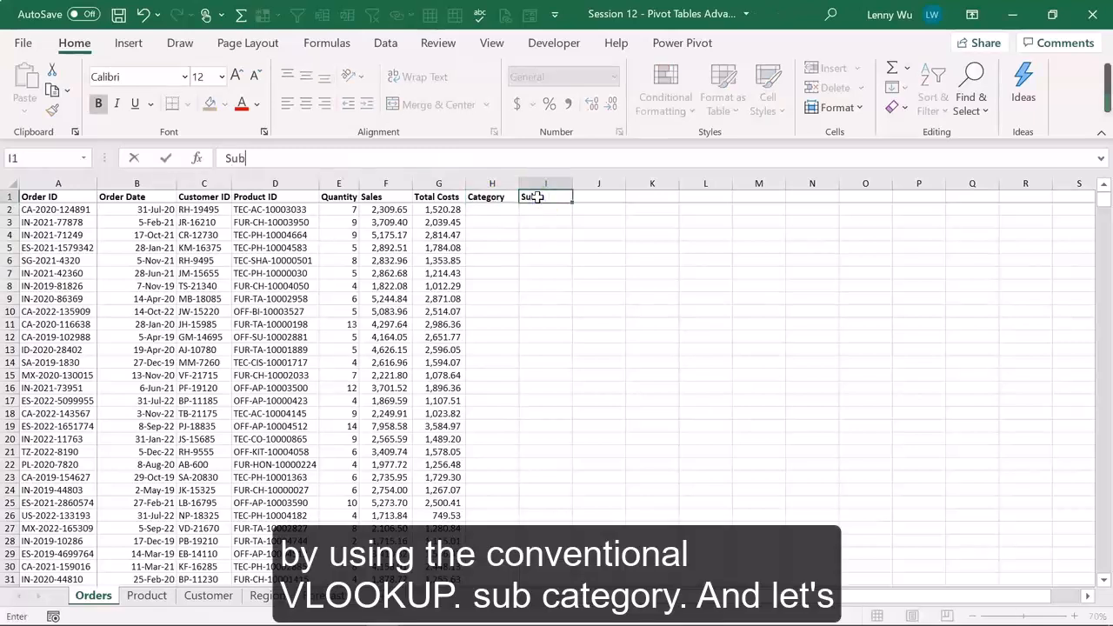
{"action": "type", "text": "category"}
{"action": "left_click", "coordinate": [593, 195]}
{"action": "type", "text": "Region"}
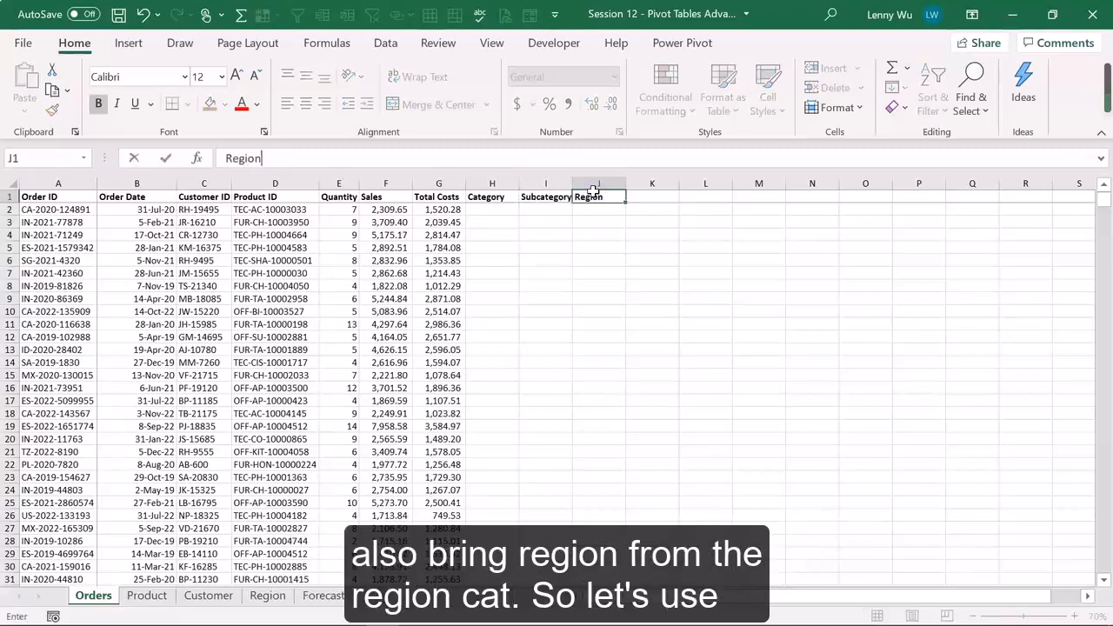
{"action": "key", "text": "Return"}
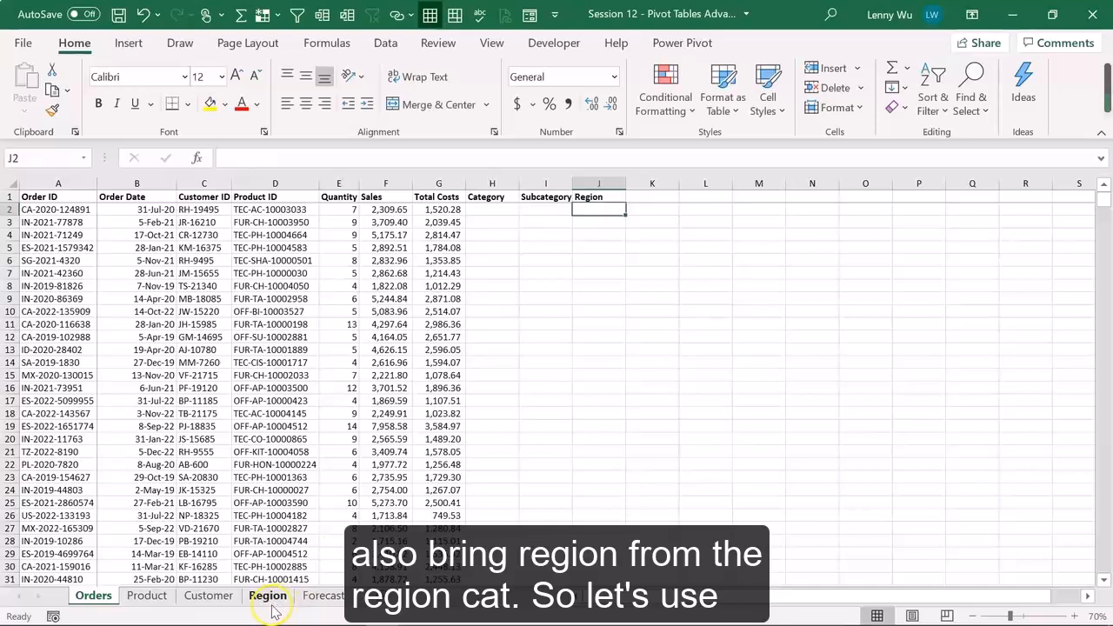
- Look up the category in H2 with an exact-match VLOOKUP of product ID D2, returning column 2 of Product!A:F
{"action": "left_click", "coordinate": [494, 209]}
{"action": "type", "text": "=v"}
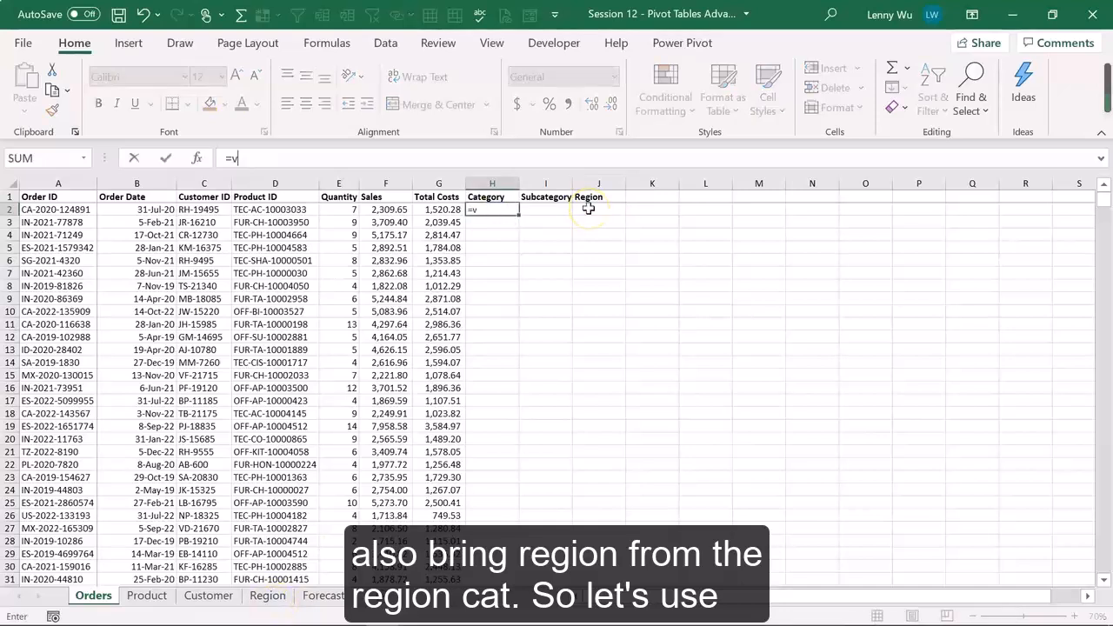
{"action": "type", "text": "lookup("}
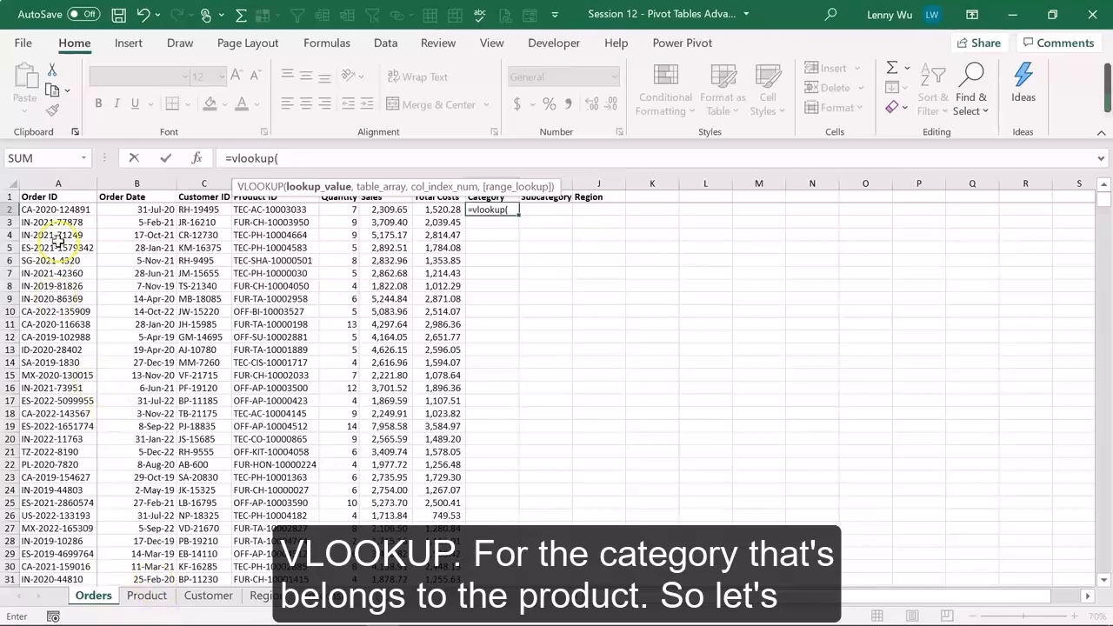
{"action": "left_click", "coordinate": [272, 211]}
{"action": "type", "text": ","}
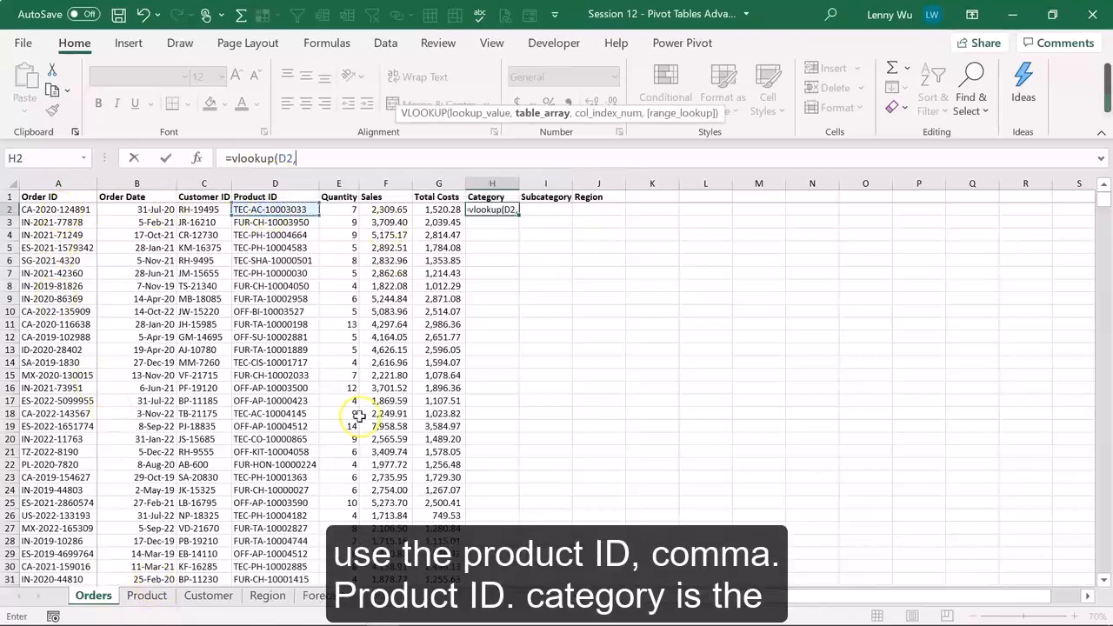
{"action": "left_click", "coordinate": [147, 596]}
{"action": "left_click_drag", "start_coordinate": [85, 184], "coordinate": [597, 183]}
{"action": "type", "text": ","}
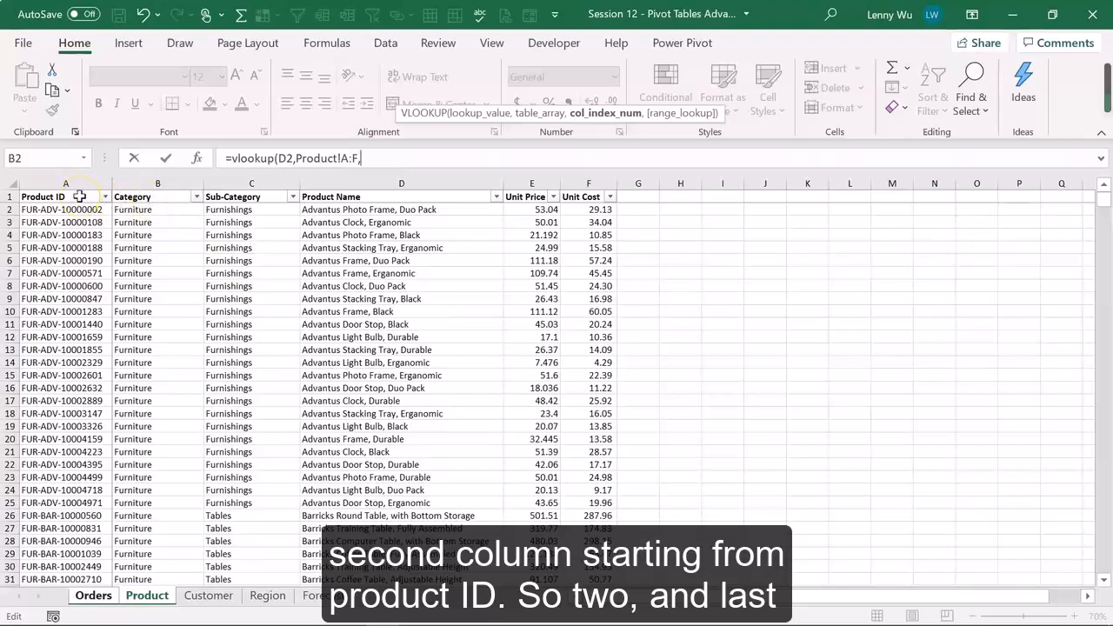
{"action": "type", "text": "2,"}
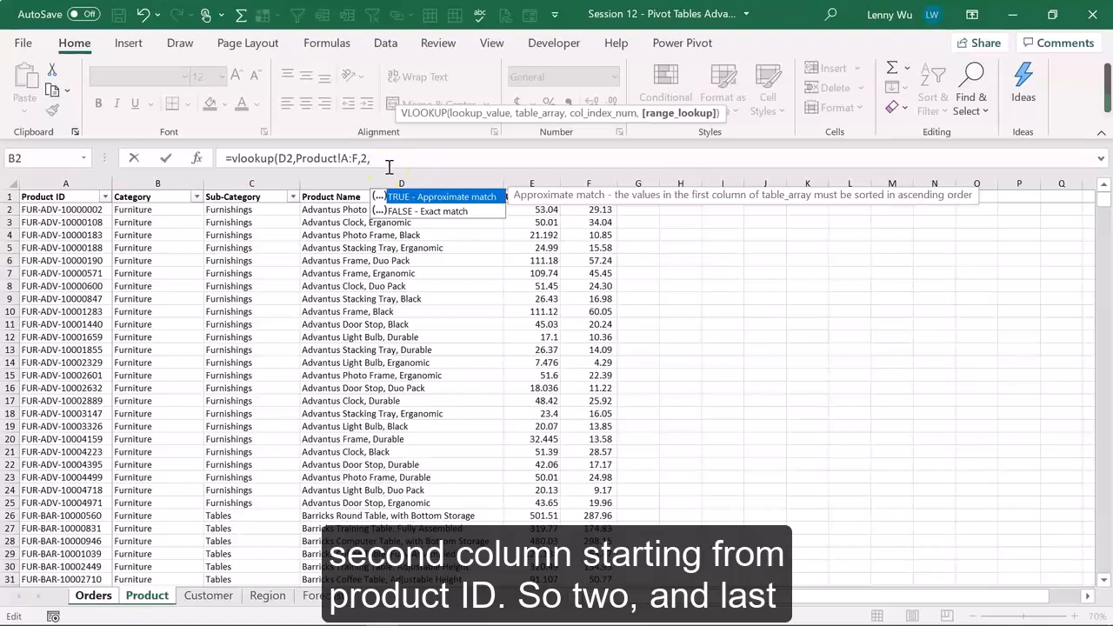
{"action": "type", "text": "0"}
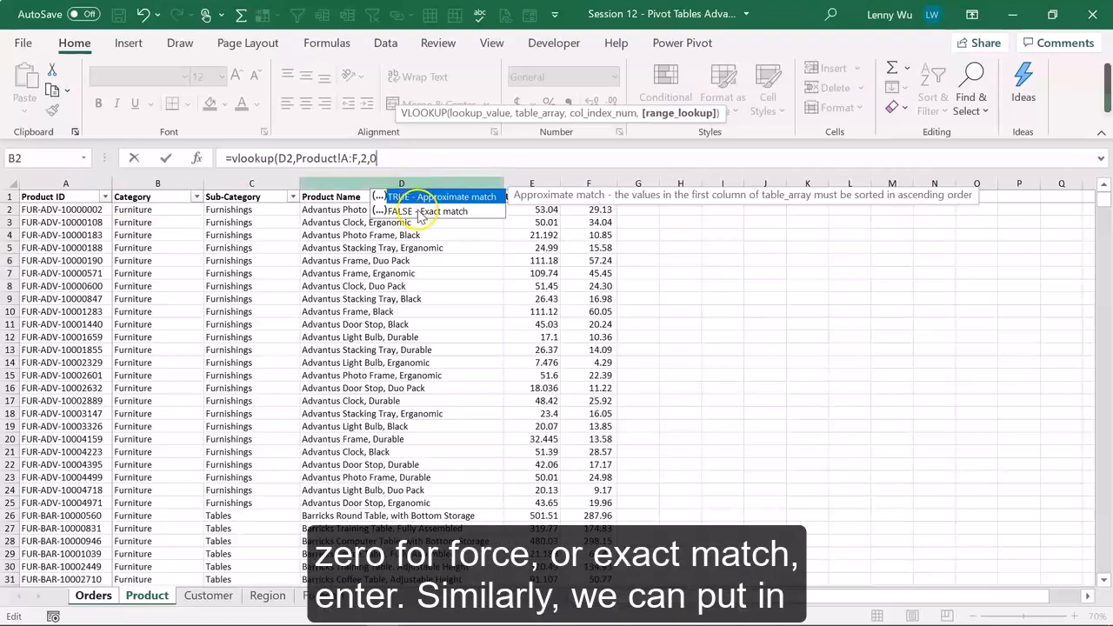
{"action": "type", "text": ")"}
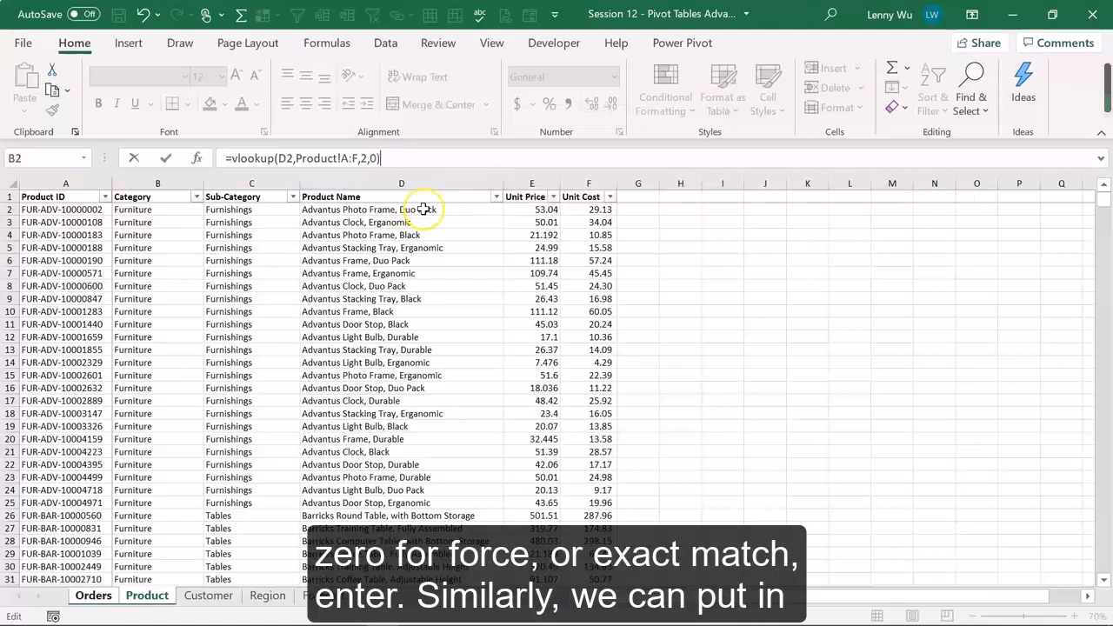
{"action": "key", "text": "Return"}
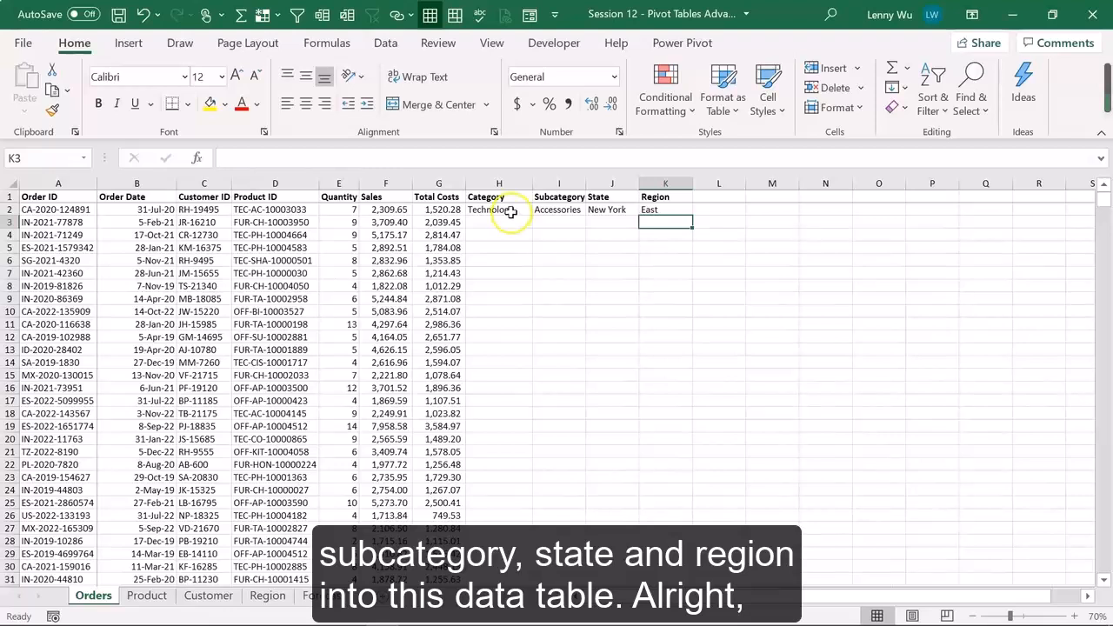
- Copy the Category, Subcategory, State and Region formulas in H2:K2 down through all order rows
{"action": "left_click_drag", "start_coordinate": [496, 209], "coordinate": [692, 214]}
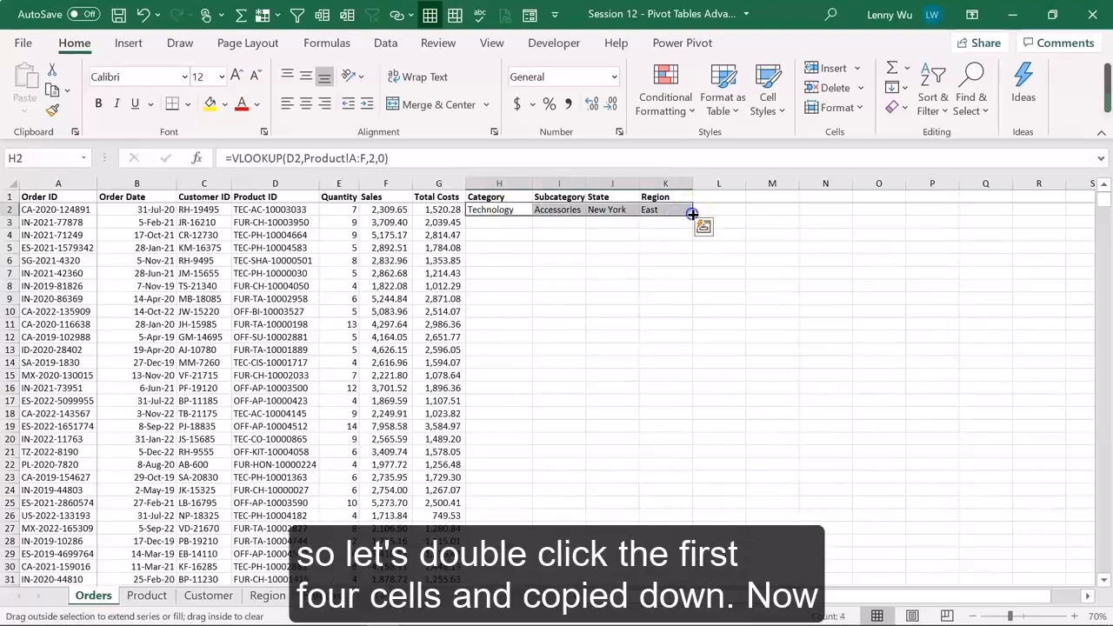
{"action": "double_click", "coordinate": [692, 214]}
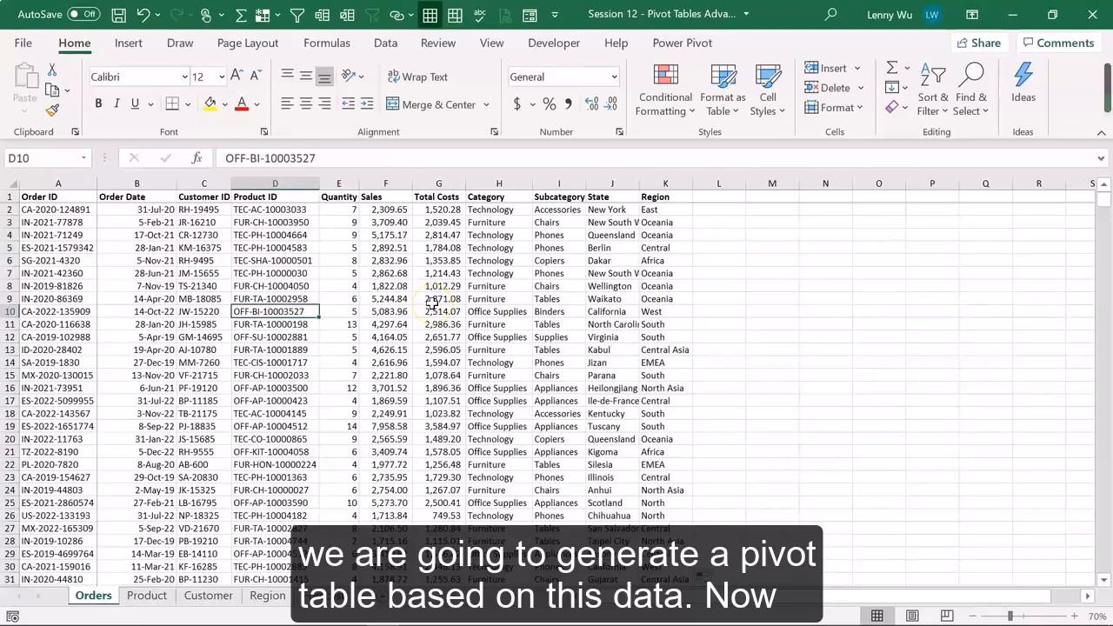
{"action": "left_click", "coordinate": [612, 389]}
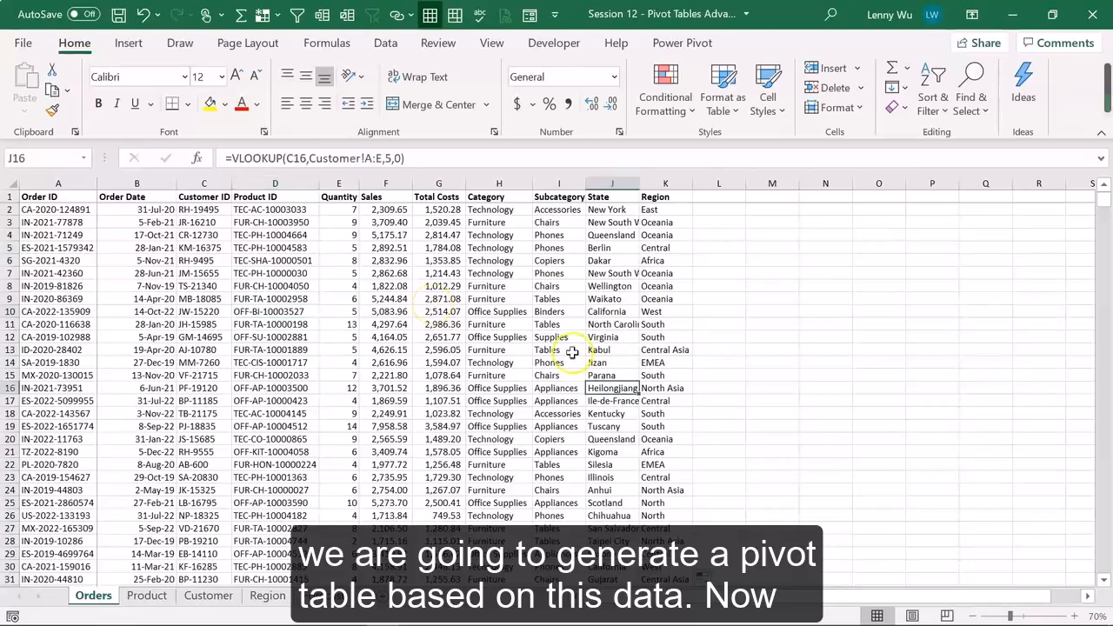
- Create the recommended PivotTable "Sum of Sales by Region" from the Orders data on a new sheet
{"action": "left_click", "coordinate": [128, 45]}
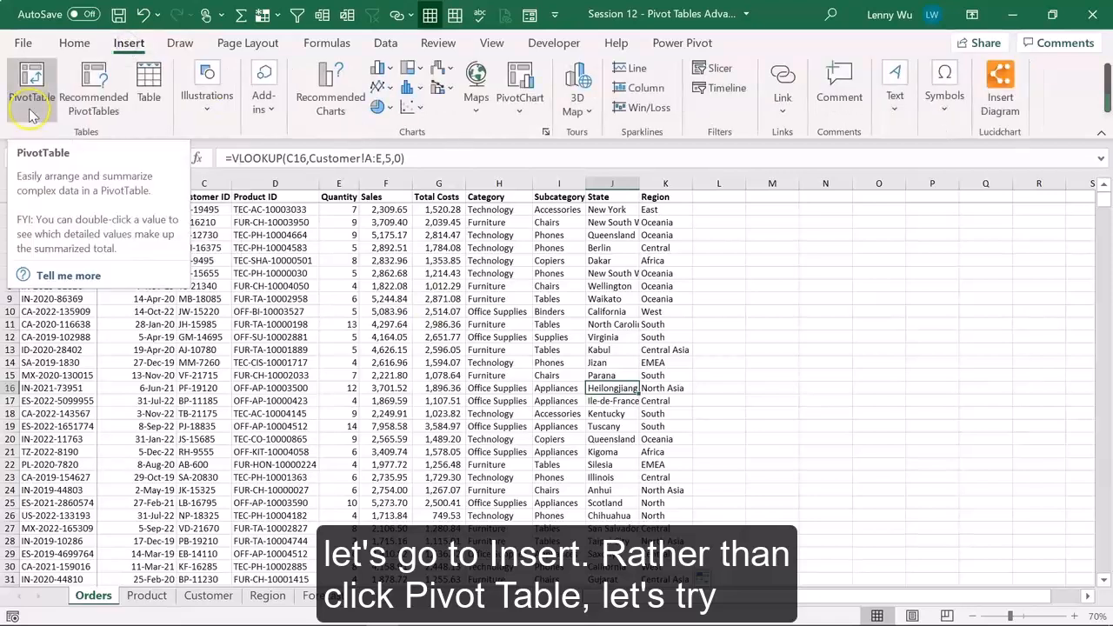
{"action": "left_click", "coordinate": [83, 112]}
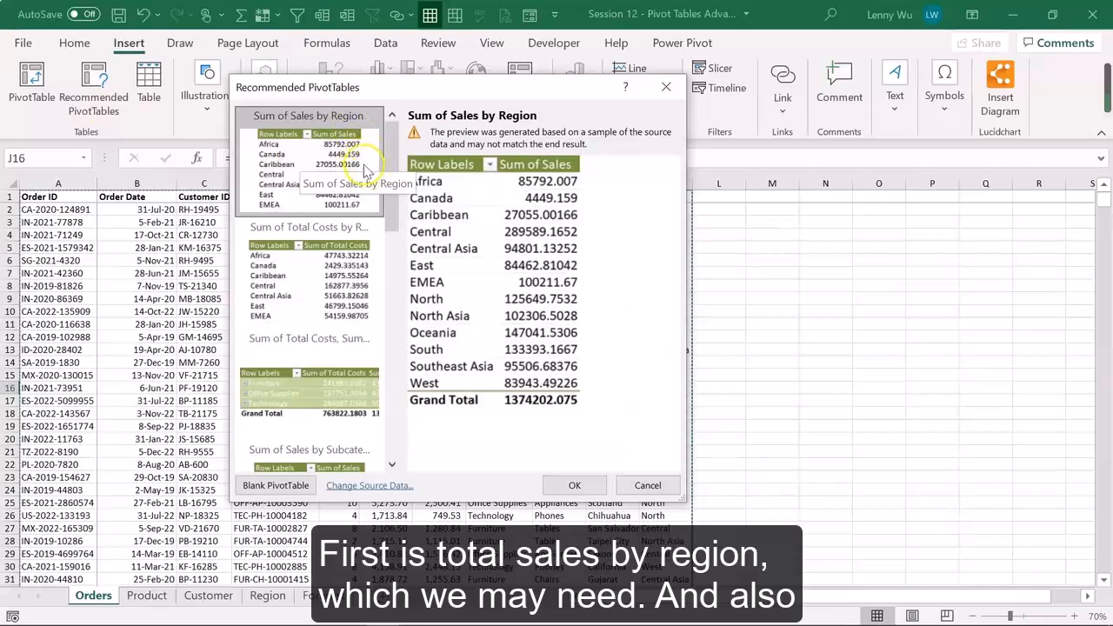
{"action": "scroll", "coordinate": [366, 378], "scroll_direction": "down", "scroll_amount": 6}
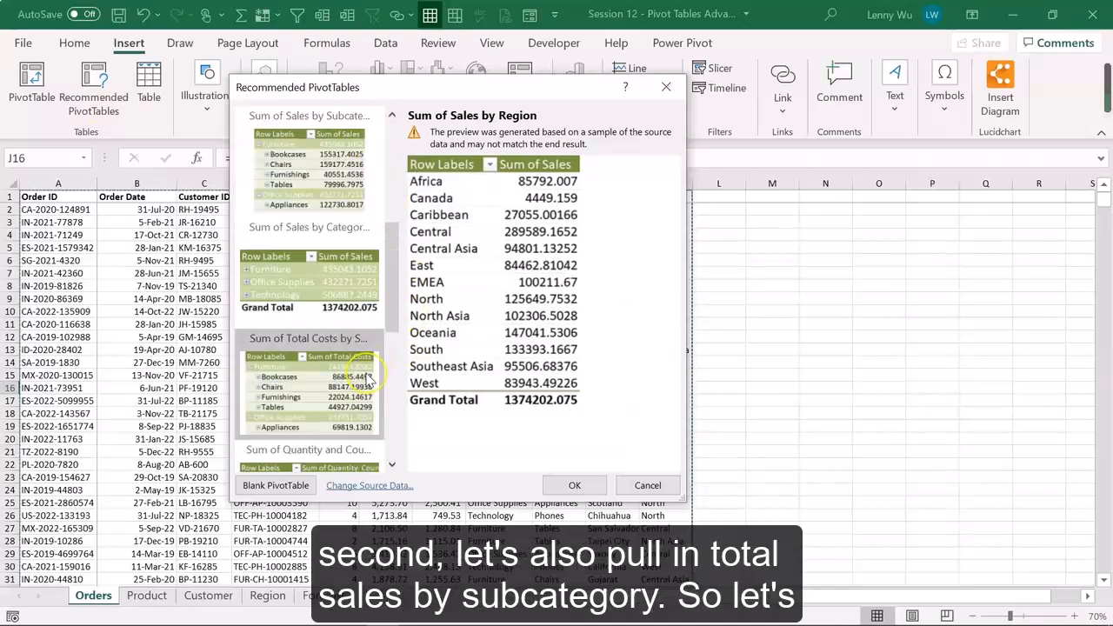
{"action": "scroll", "coordinate": [380, 374], "scroll_direction": "down", "scroll_amount": 5}
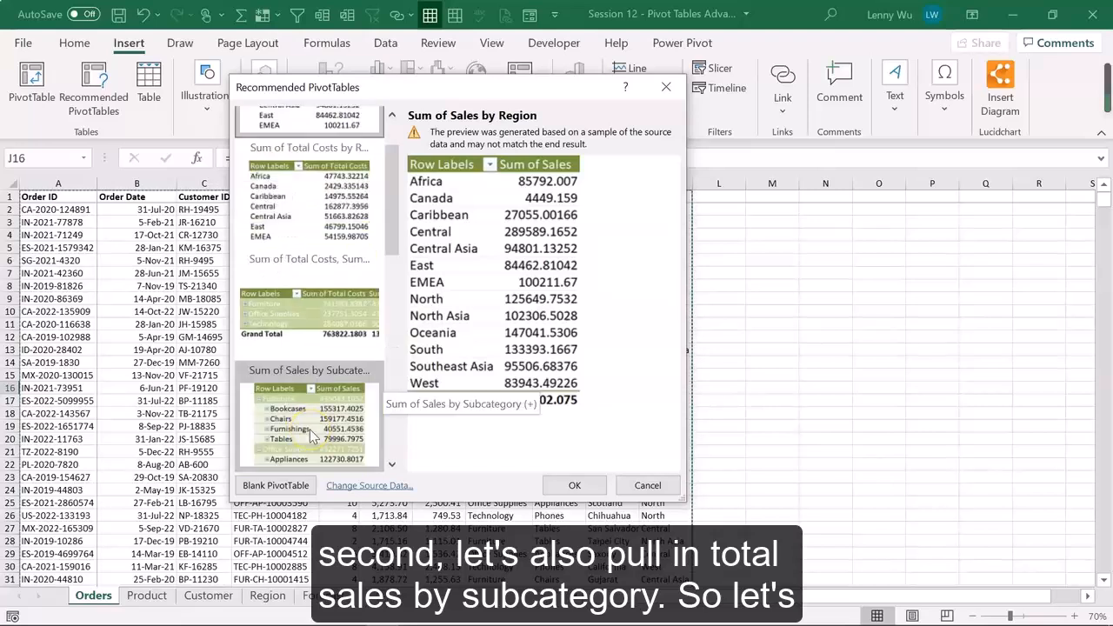
{"action": "scroll", "coordinate": [330, 391], "scroll_direction": "up", "scroll_amount": 10}
{"action": "left_click", "coordinate": [324, 163]}
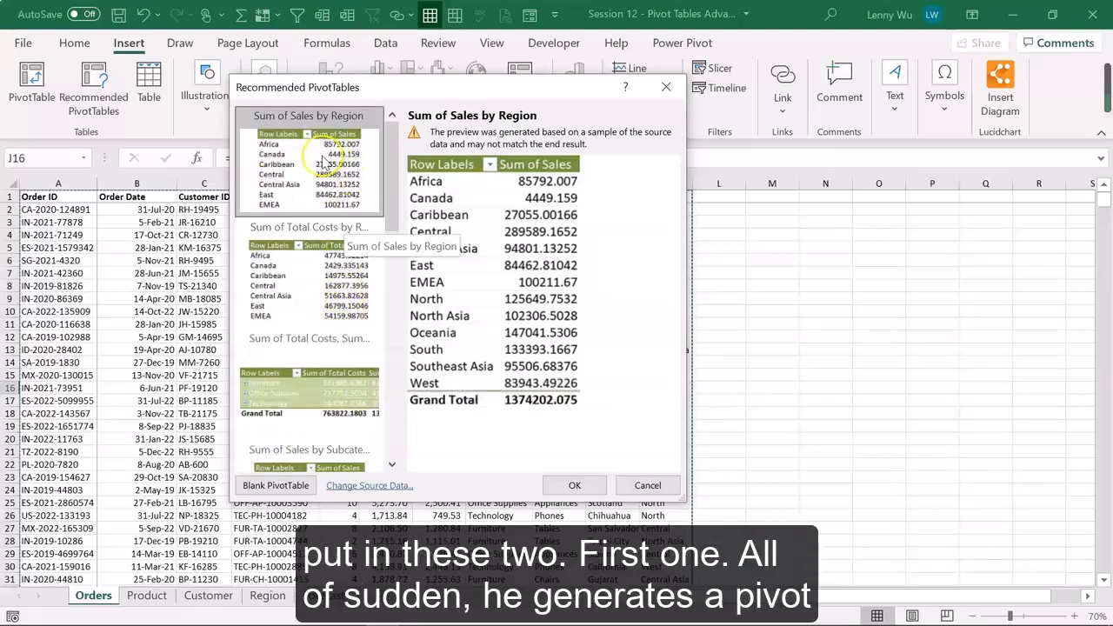
{"action": "left_click", "coordinate": [323, 163]}
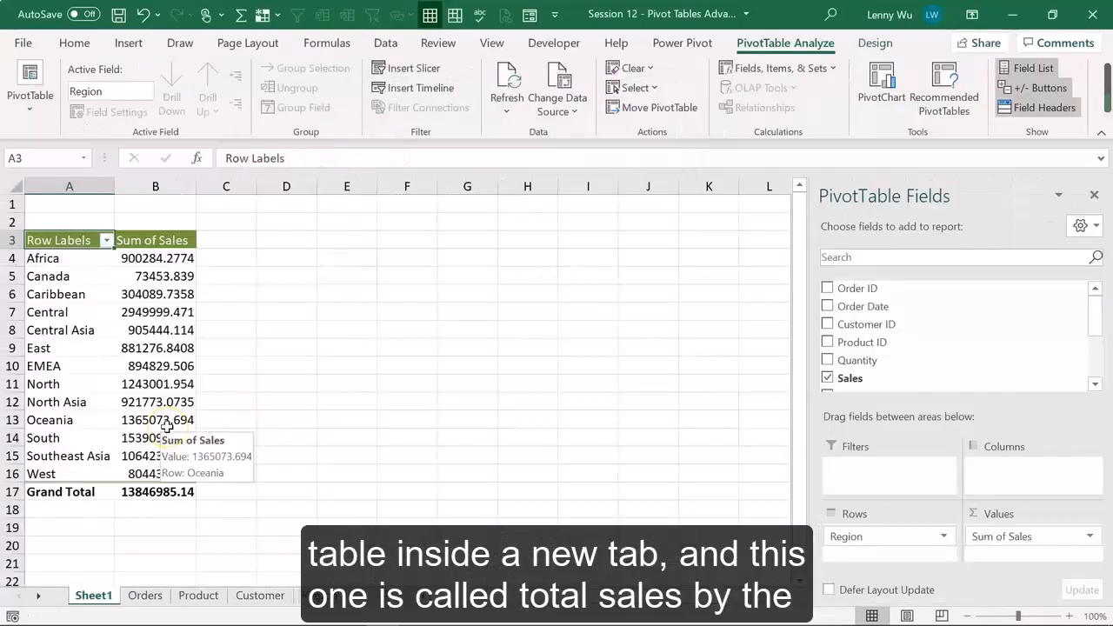
{"action": "left_click", "coordinate": [91, 600]}
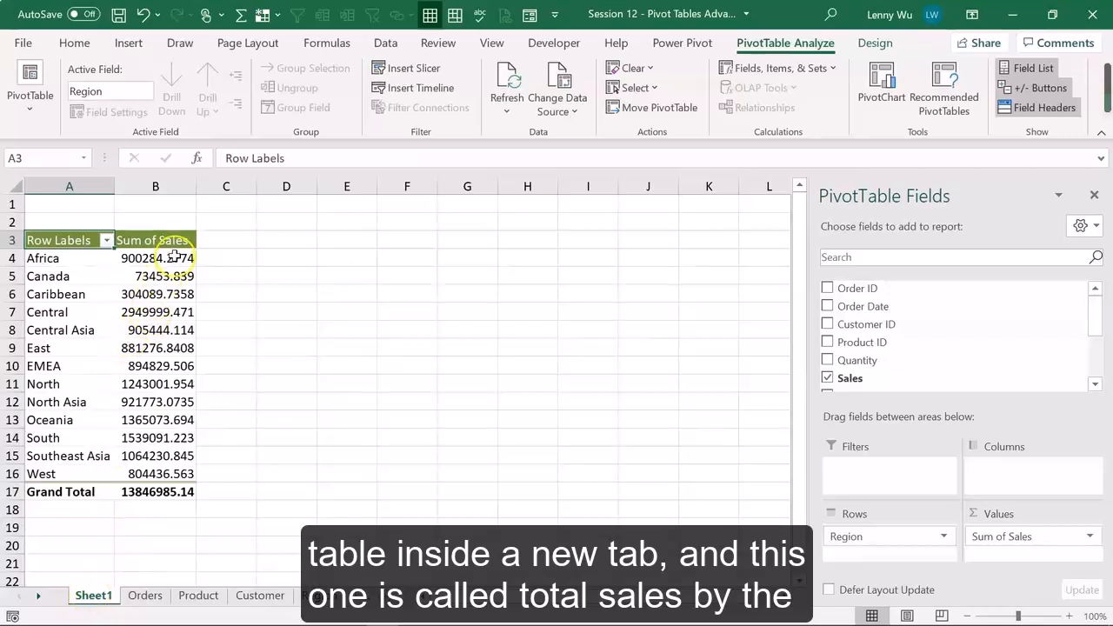
- Create the recommended PivotTable "Sum of Sales by Subcategory (+)" from the Orders data on a new sheet and widen its Sum of Sales column
{"action": "left_click", "coordinate": [144, 596]}
{"action": "left_click", "coordinate": [332, 375]}
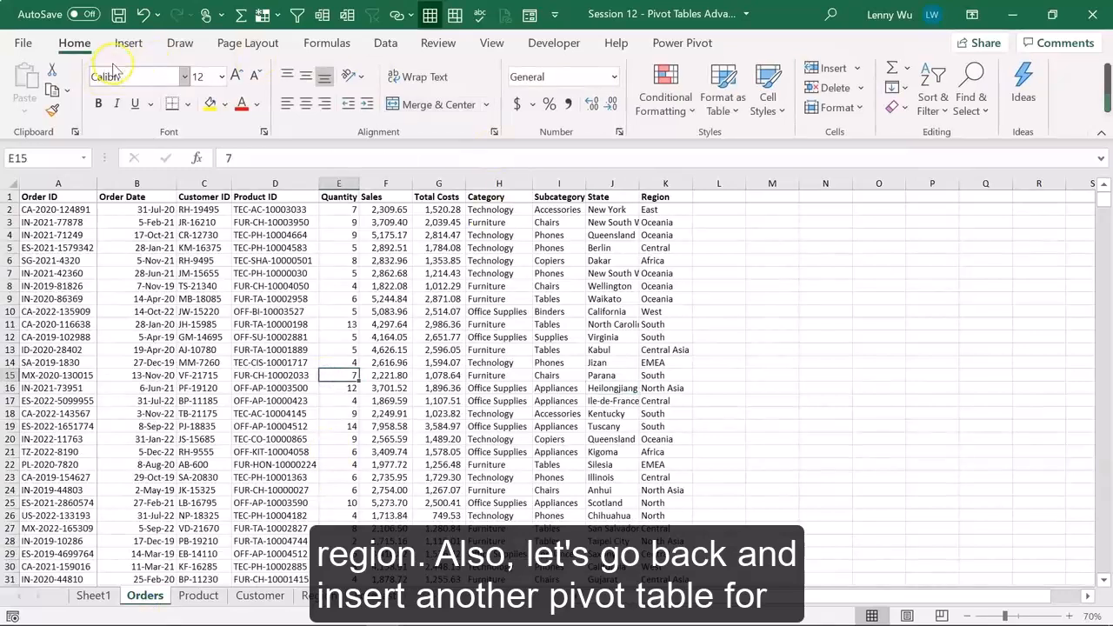
{"action": "left_click", "coordinate": [128, 43]}
{"action": "left_click", "coordinate": [98, 98]}
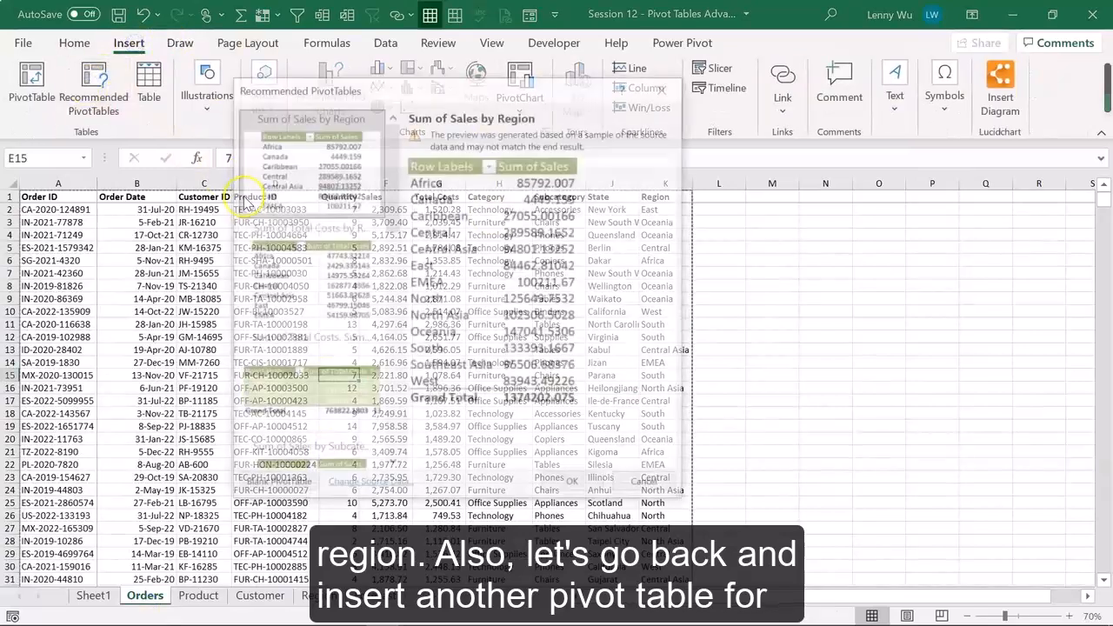
{"action": "scroll", "coordinate": [389, 228], "scroll_direction": "down", "scroll_amount": 3}
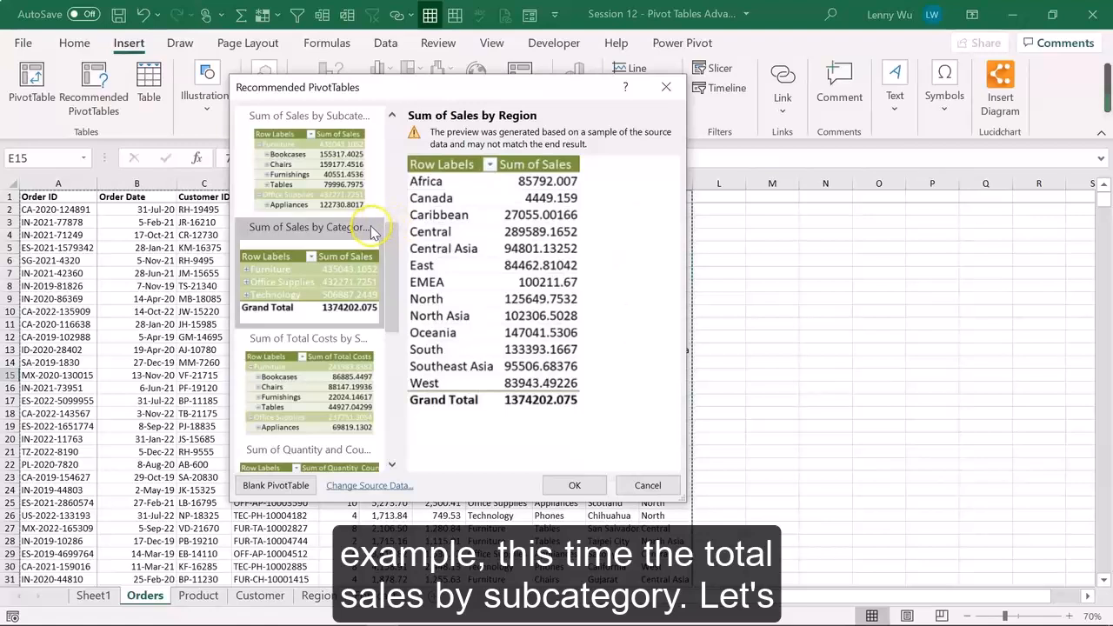
{"action": "left_click", "coordinate": [296, 165]}
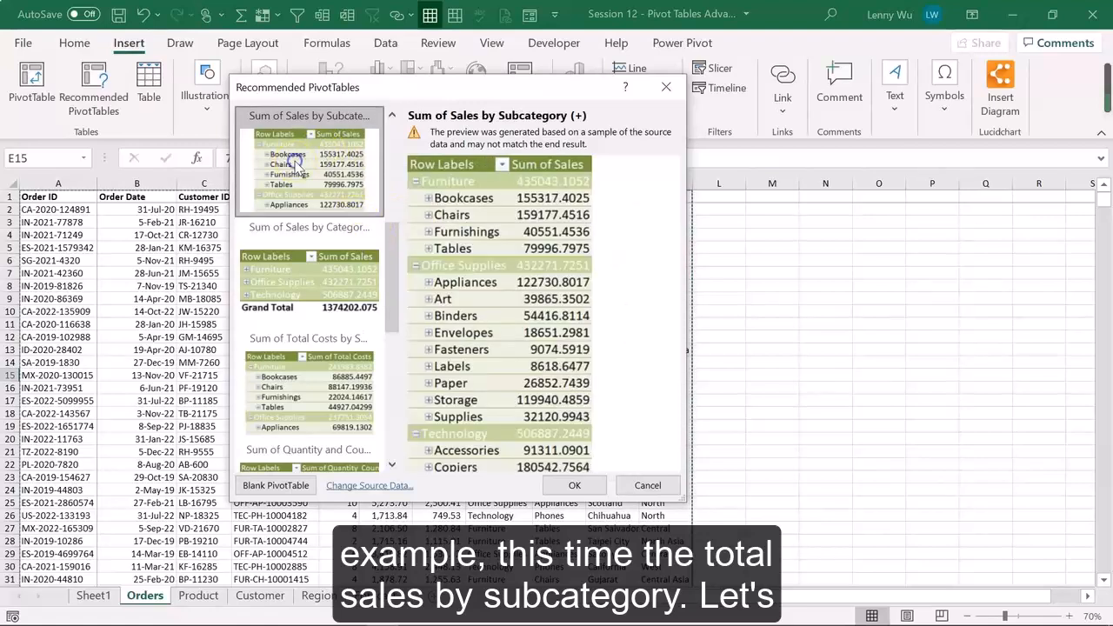
{"action": "left_click", "coordinate": [574, 485]}
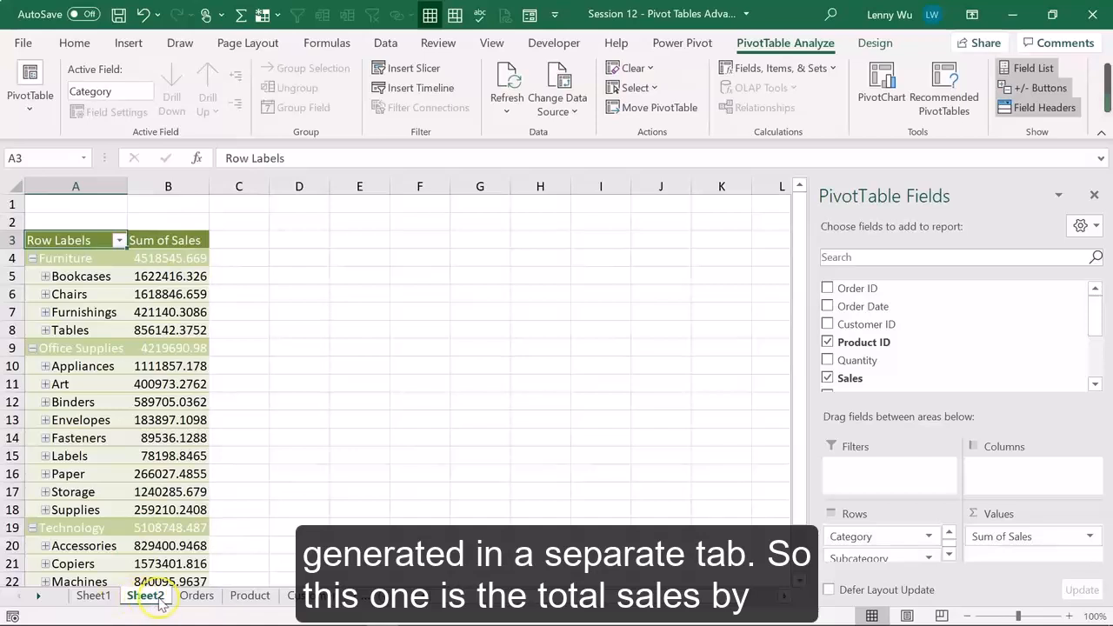
{"action": "left_click_drag", "start_coordinate": [215, 180], "coordinate": [262, 185]}
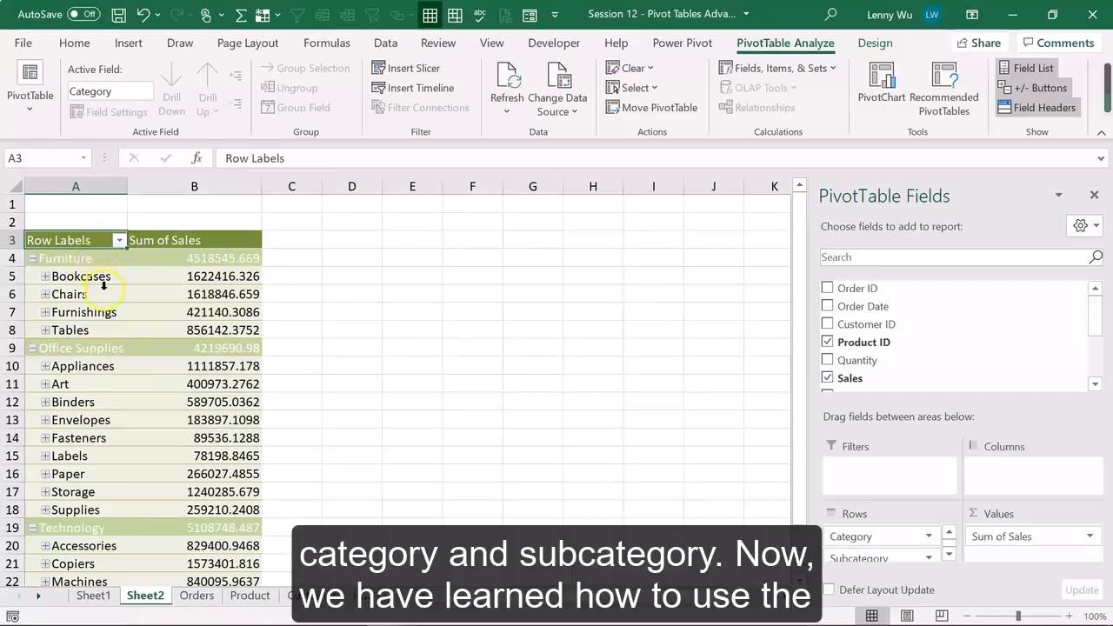
{"action": "left_click", "coordinate": [200, 402]}
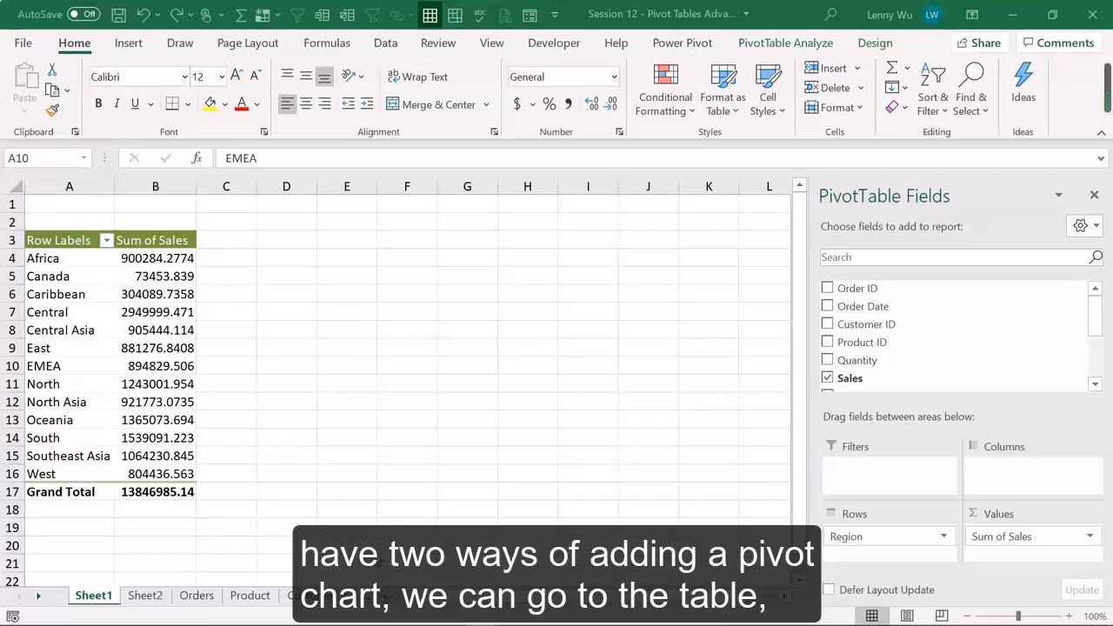
- Insert a blank PivotChart based on the Orders range $A$1:$K$51291 on a new worksheet
{"action": "left_click", "coordinate": [197, 595]}
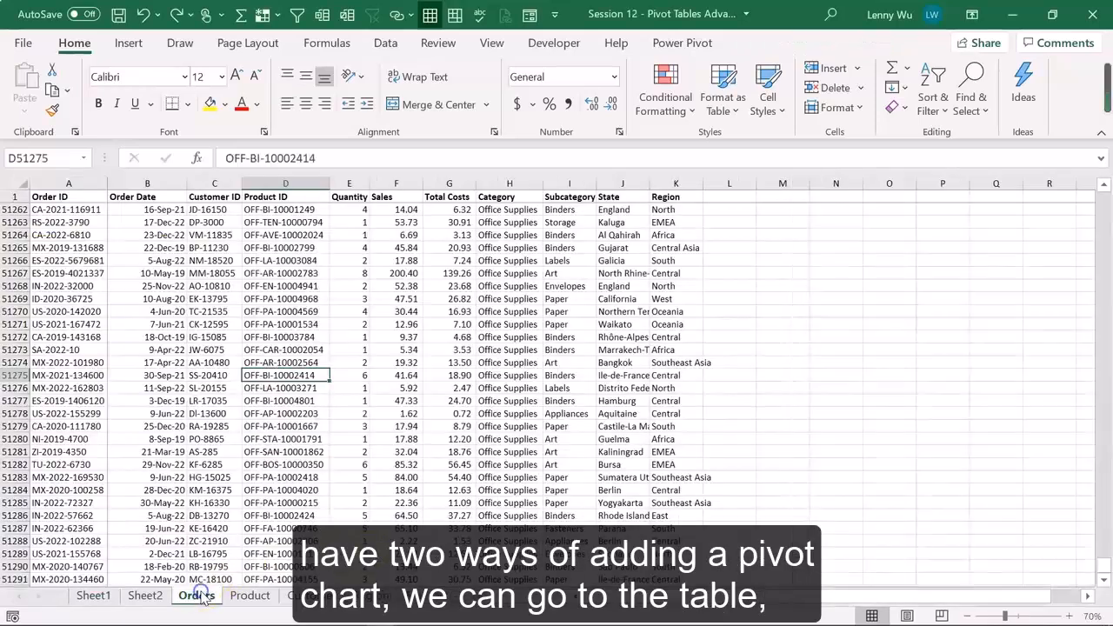
{"action": "left_click", "coordinate": [137, 48]}
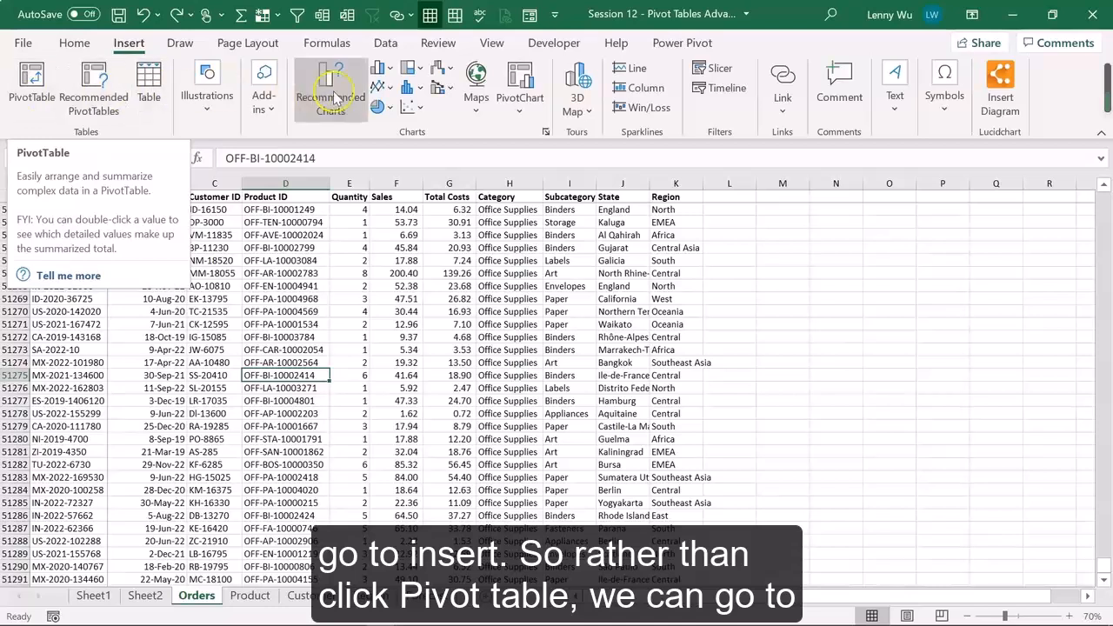
{"action": "left_click", "coordinate": [535, 117]}
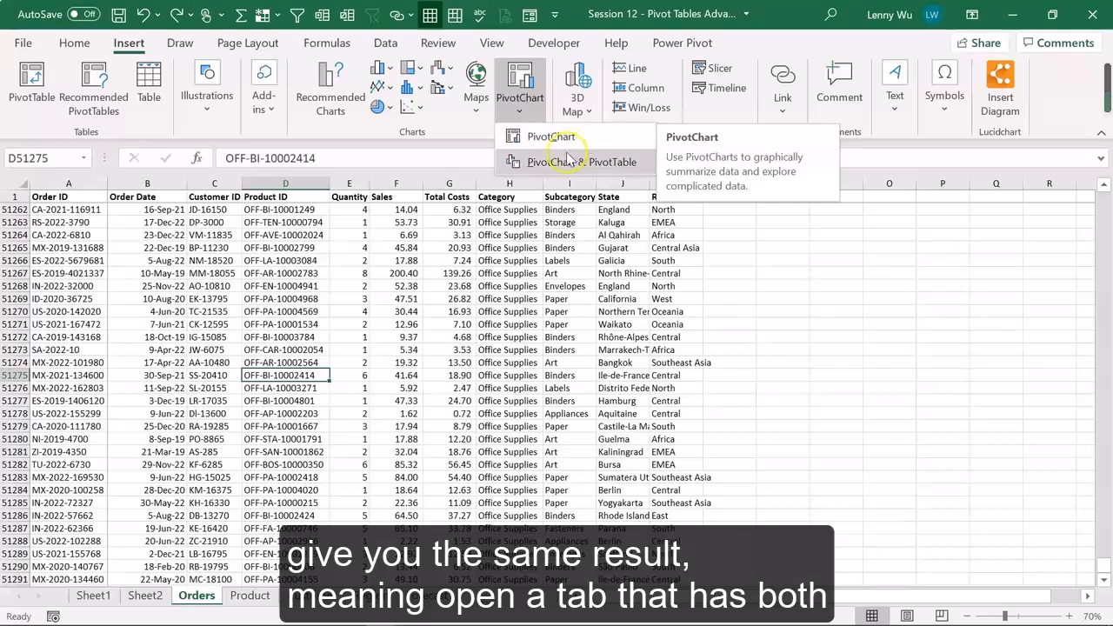
{"action": "left_click", "coordinate": [561, 139]}
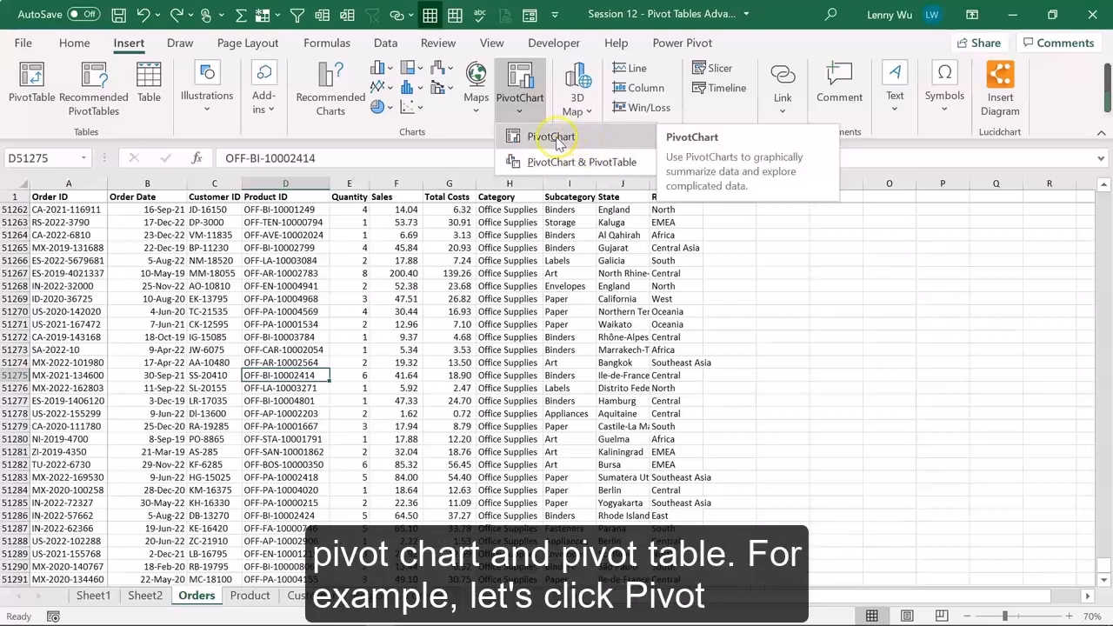
{"action": "left_click", "coordinate": [553, 139]}
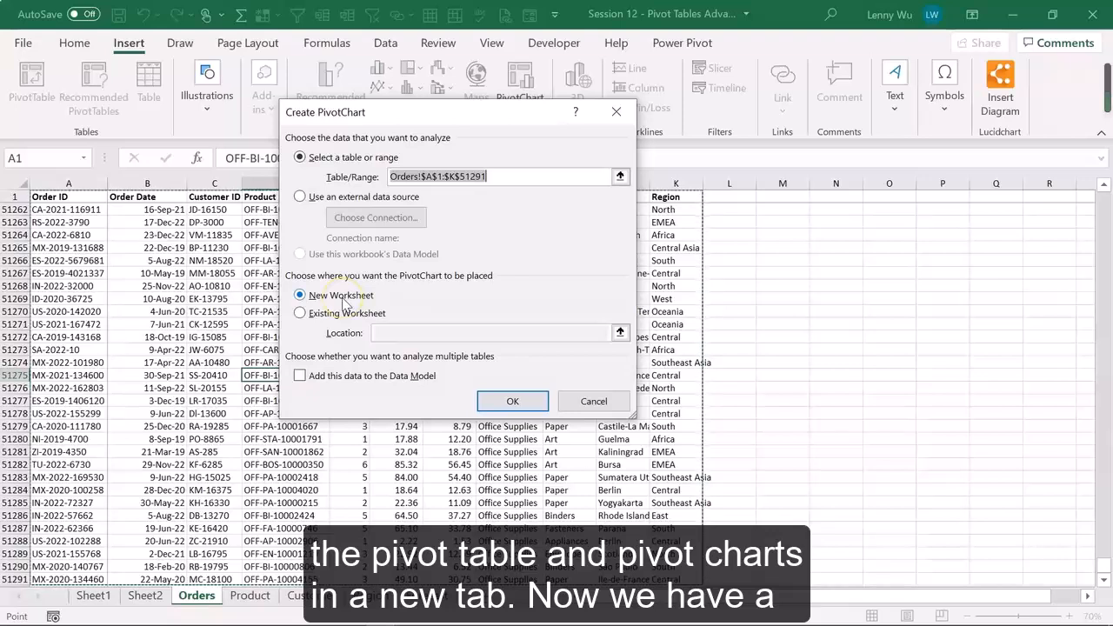
{"action": "left_click", "coordinate": [518, 407]}
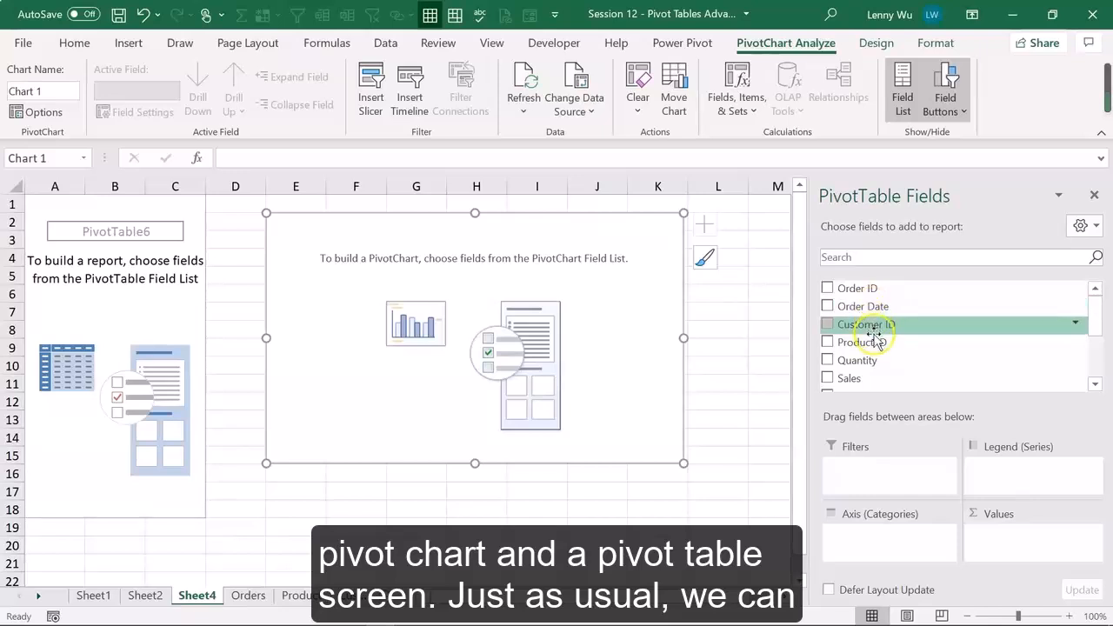
- Build the new PivotChart with Sales as the summed value and Region as the axis category
{"action": "left_click_drag", "start_coordinate": [865, 379], "coordinate": [990, 534]}
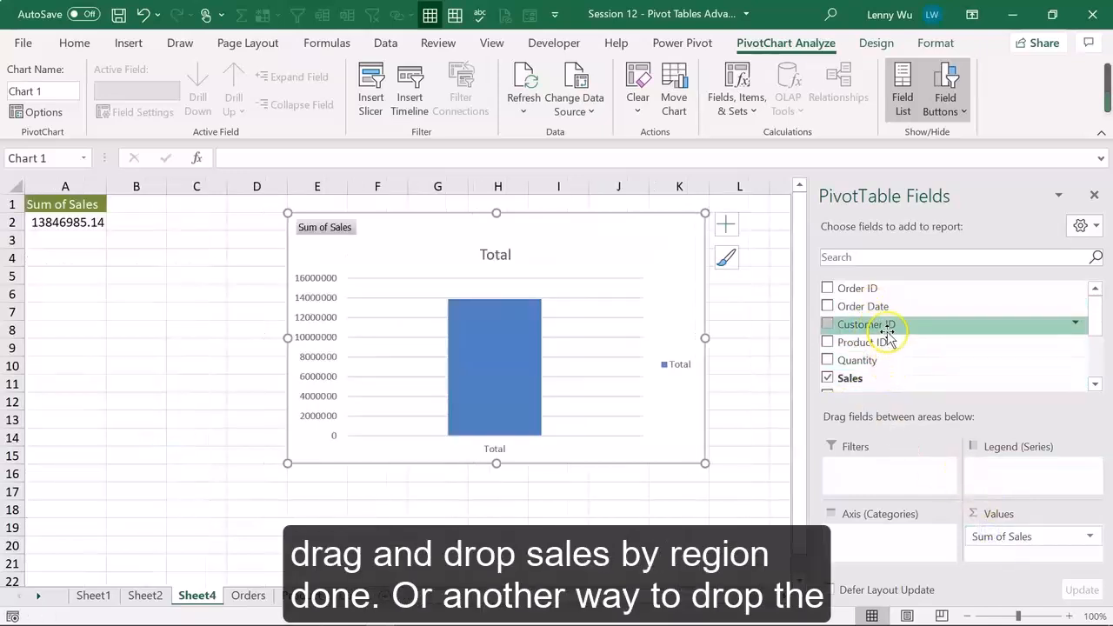
{"action": "scroll", "coordinate": [887, 330], "scroll_direction": "down", "scroll_amount": 2}
{"action": "scroll", "coordinate": [887, 330], "scroll_direction": "down", "scroll_amount": 1}
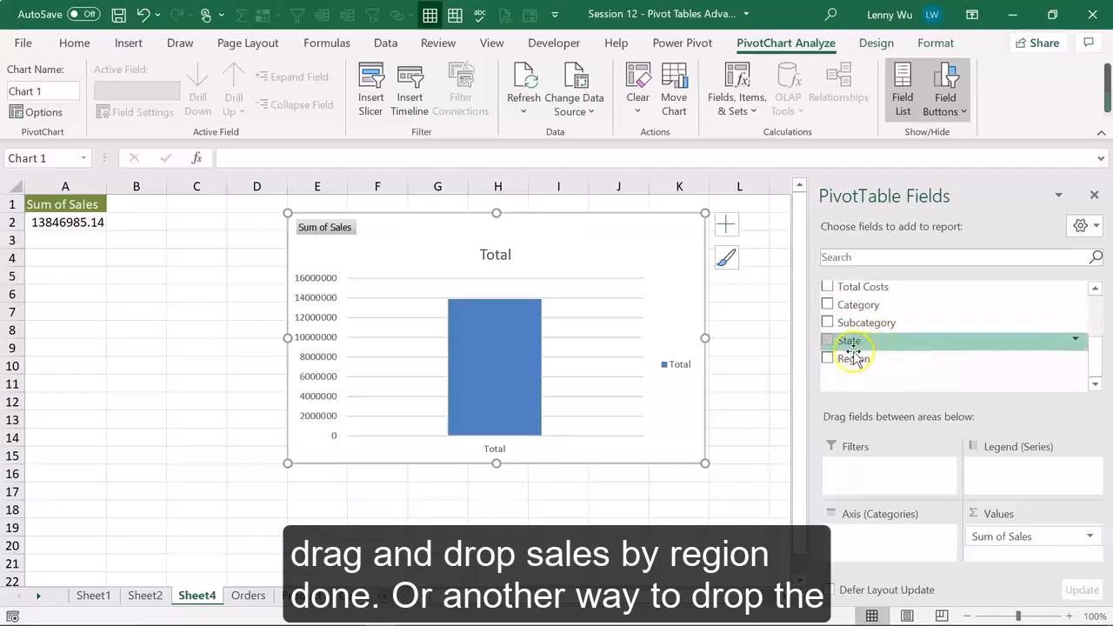
{"action": "left_click_drag", "start_coordinate": [854, 357], "coordinate": [874, 541]}
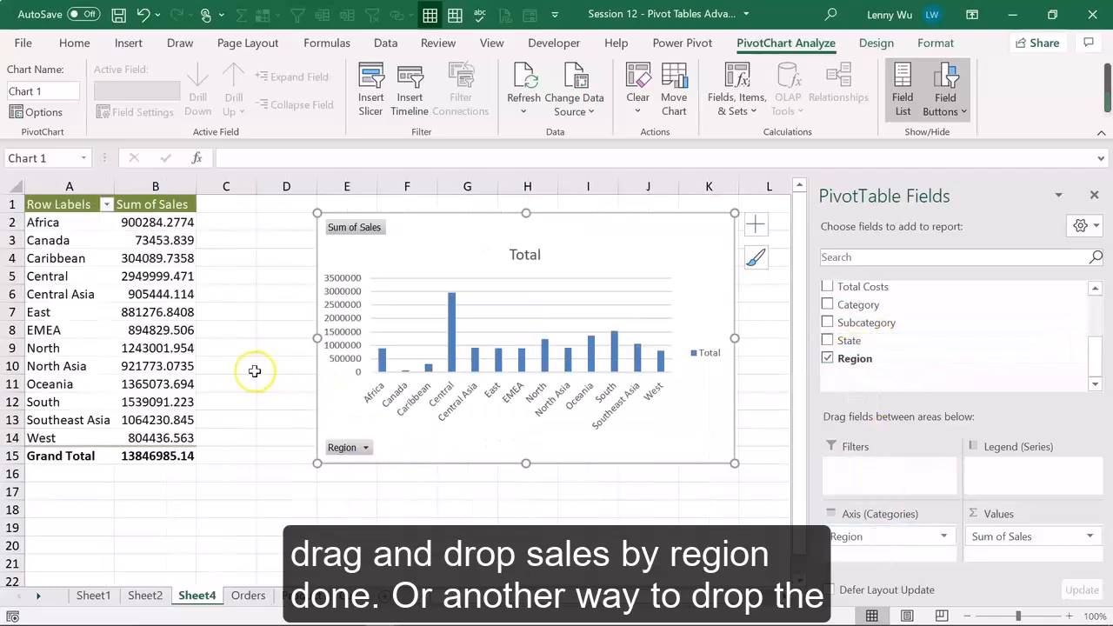
- Insert a Clustered Column PivotChart from the sales-by-region PivotTable on Sheet1 and move it clear of the table
{"action": "left_click", "coordinate": [93, 596]}
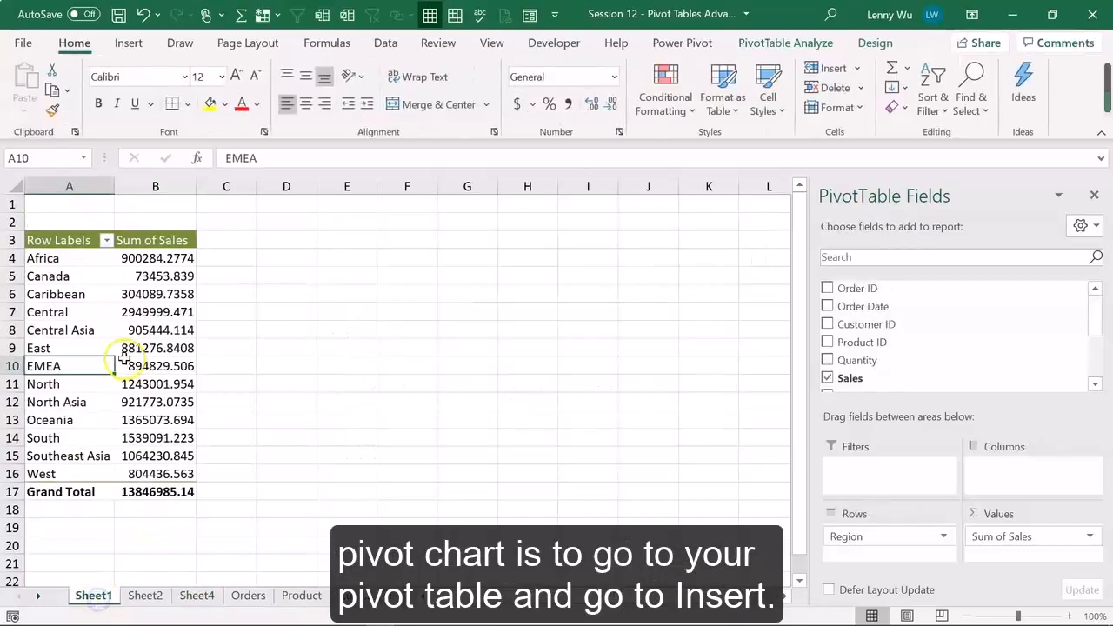
{"action": "left_click", "coordinate": [126, 348]}
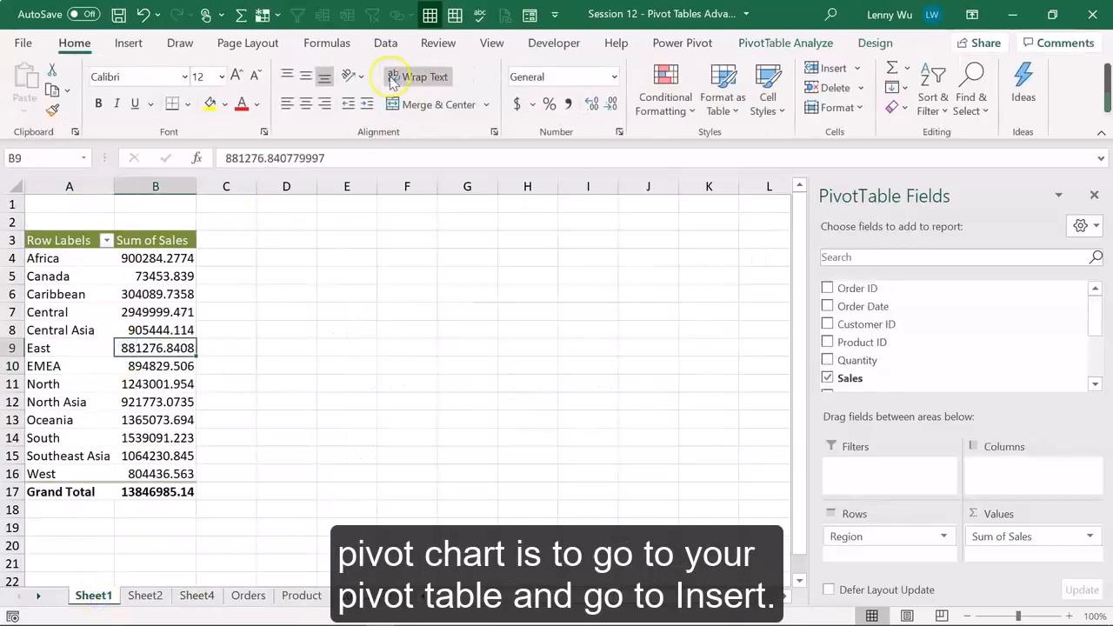
{"action": "left_click", "coordinate": [128, 43]}
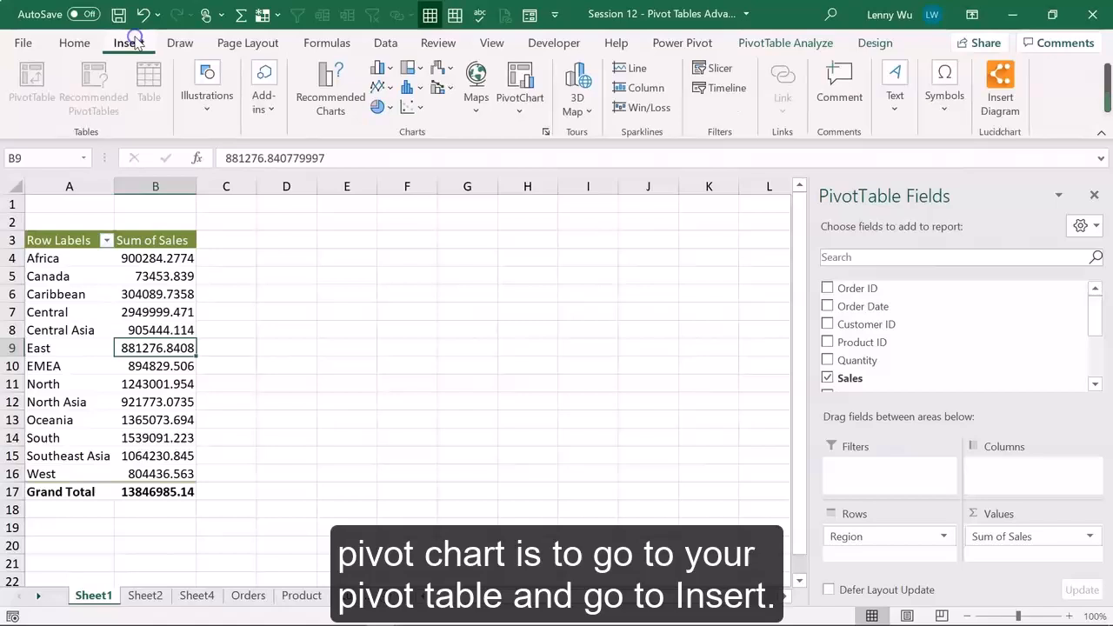
{"action": "left_click", "coordinate": [526, 117]}
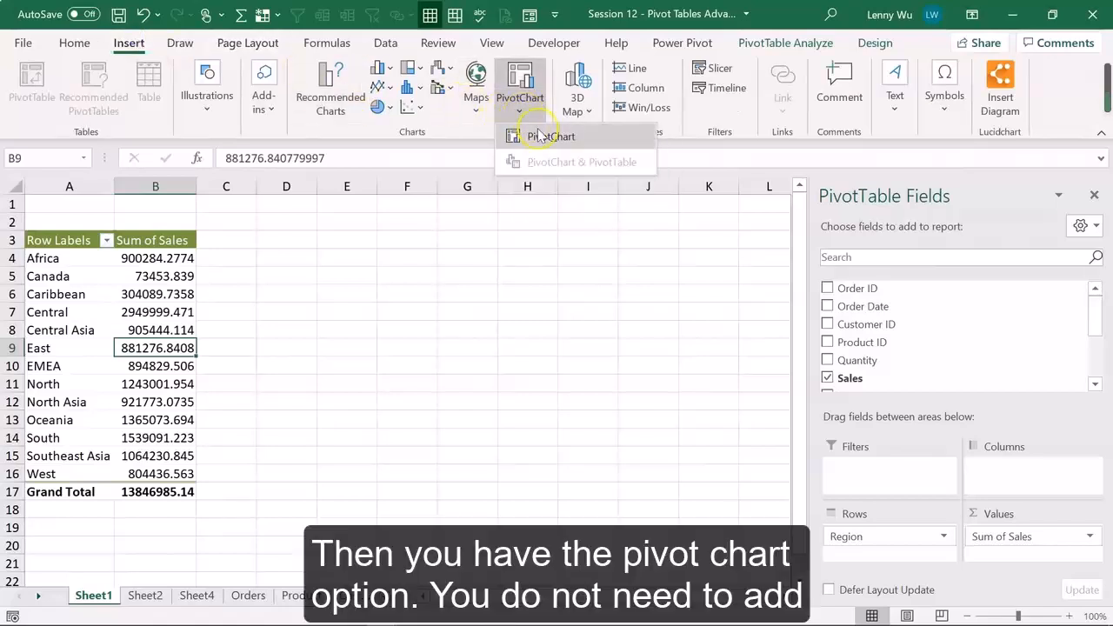
{"action": "left_click", "coordinate": [587, 165]}
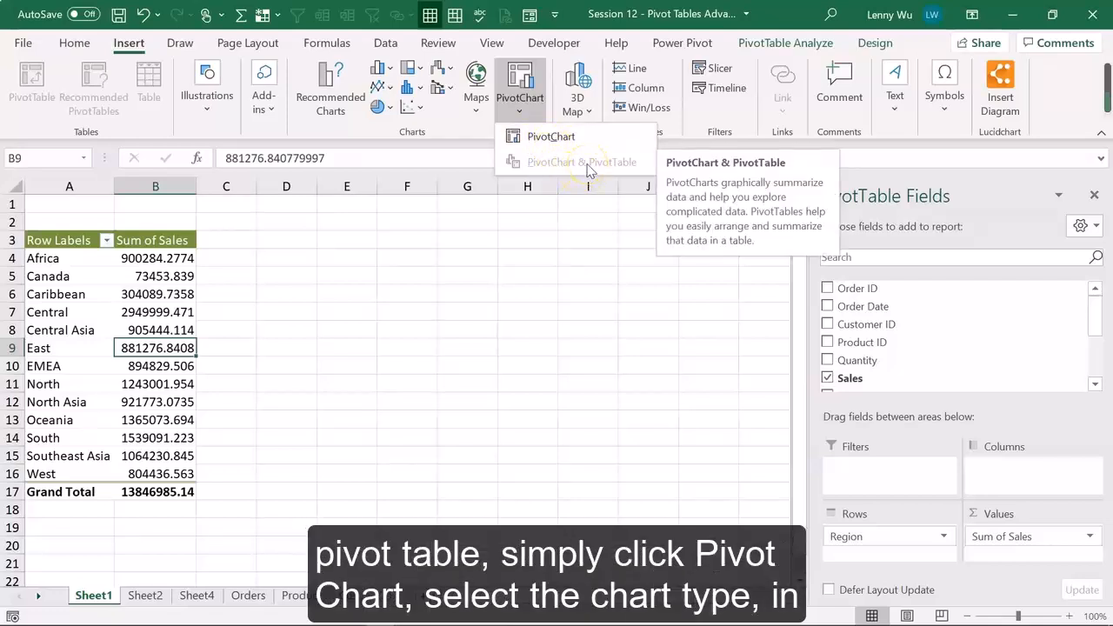
{"action": "left_click", "coordinate": [561, 139]}
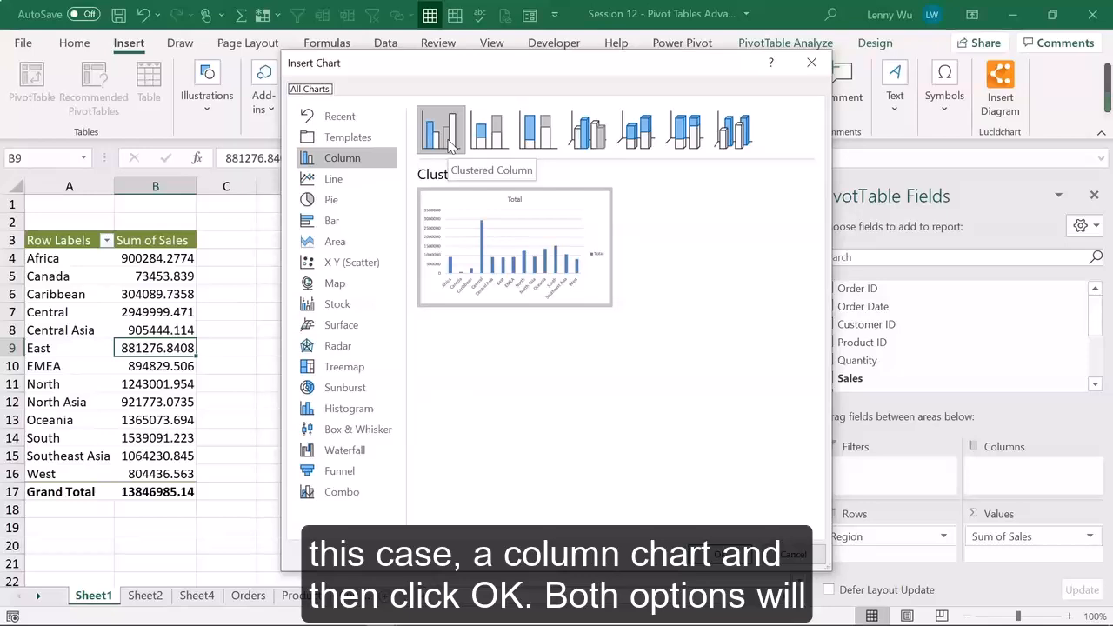
{"action": "left_click", "coordinate": [720, 554]}
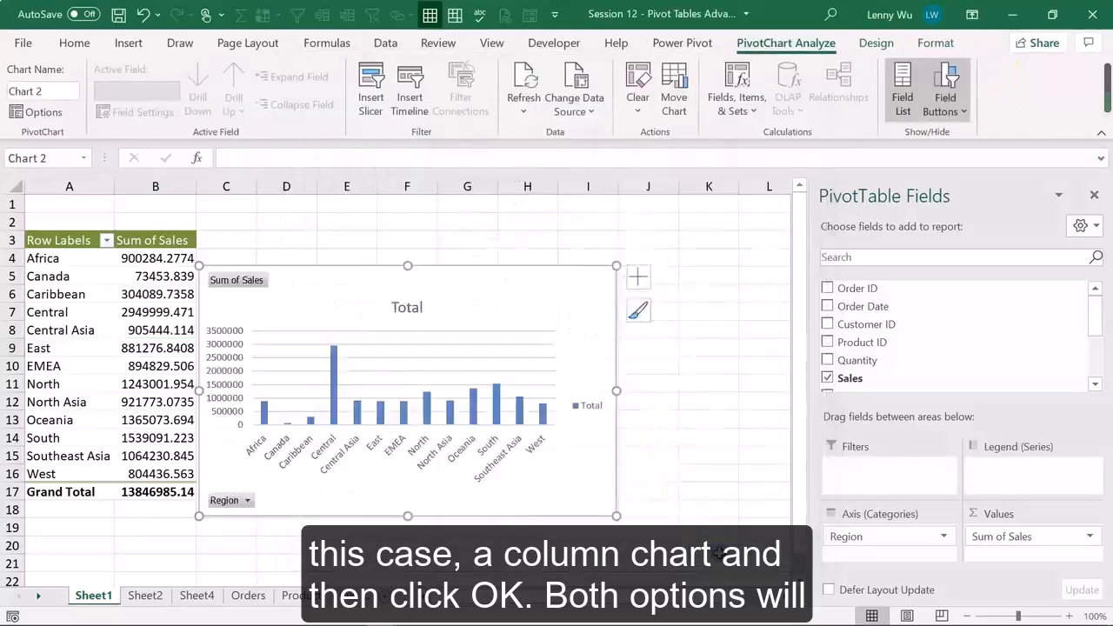
{"action": "left_click_drag", "start_coordinate": [480, 305], "coordinate": [536, 277]}
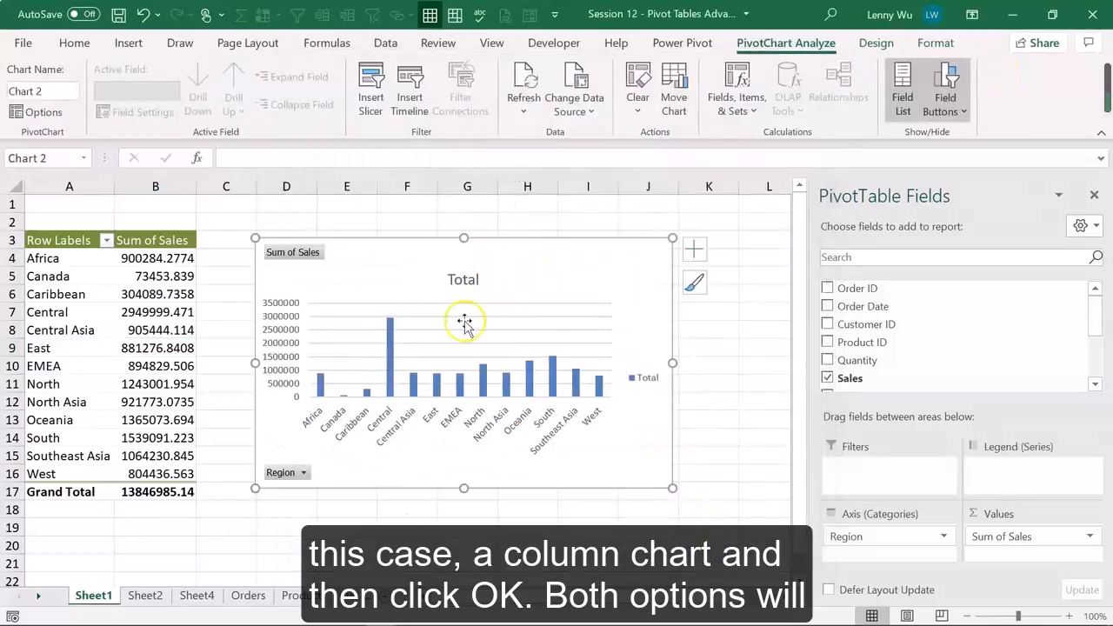